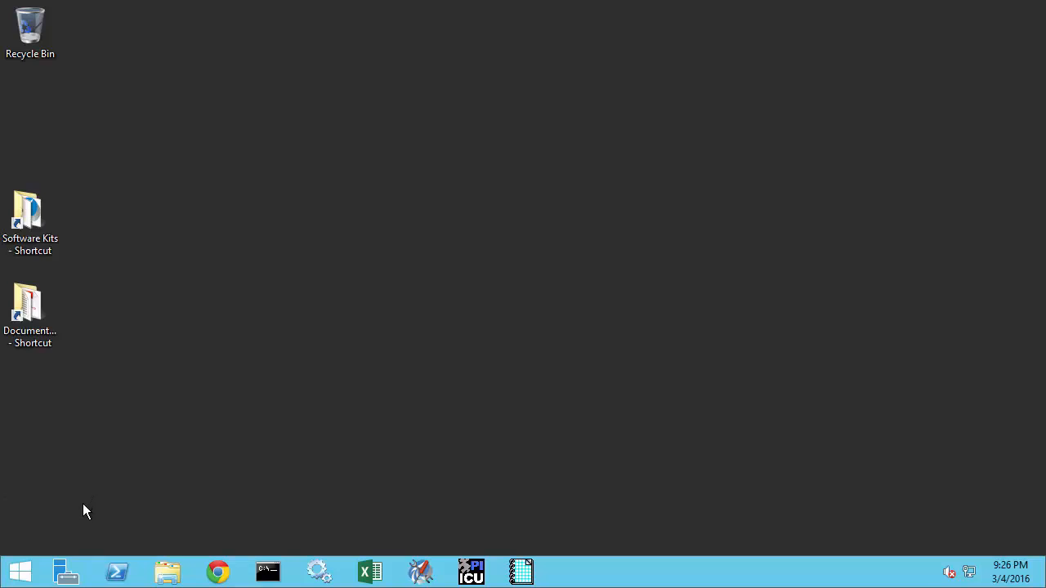
- Open Server Manager, reposition its window so the tools are reachable, and launch Computer Management
left_click(65, 571)
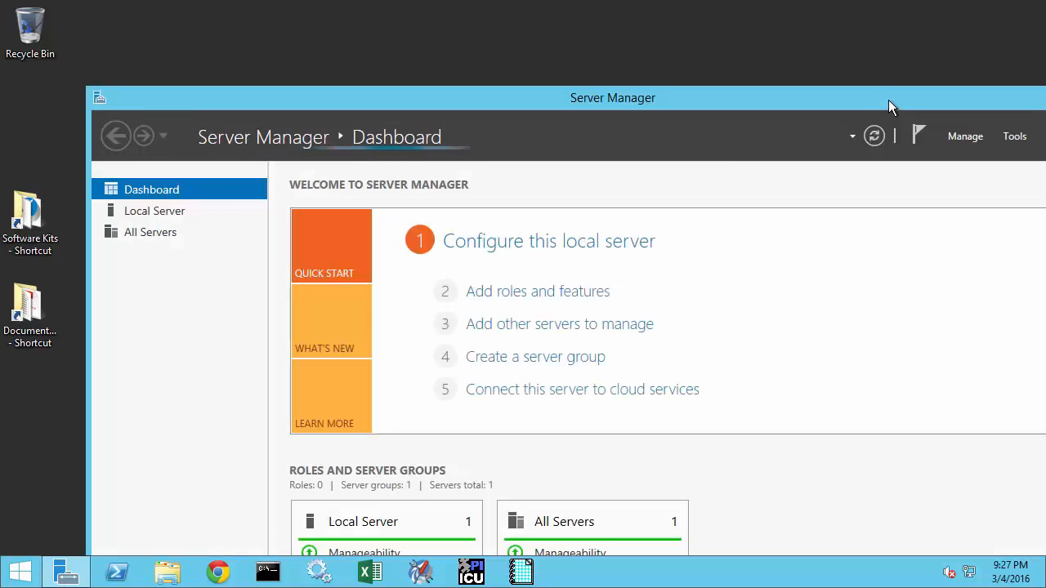
left_click_drag(888, 100, 835, 35)
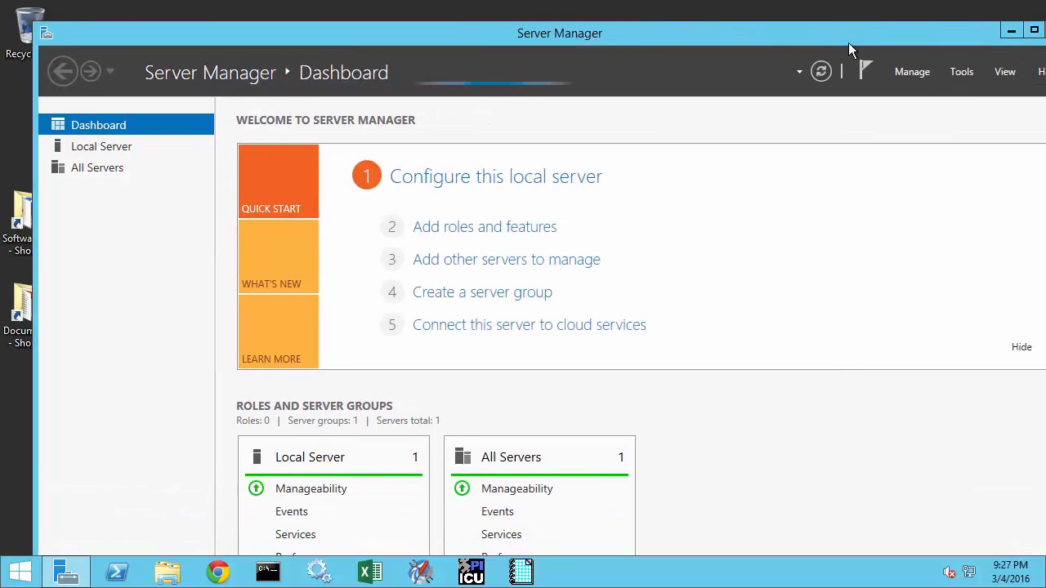
left_click(961, 73)
left_click(941, 114)
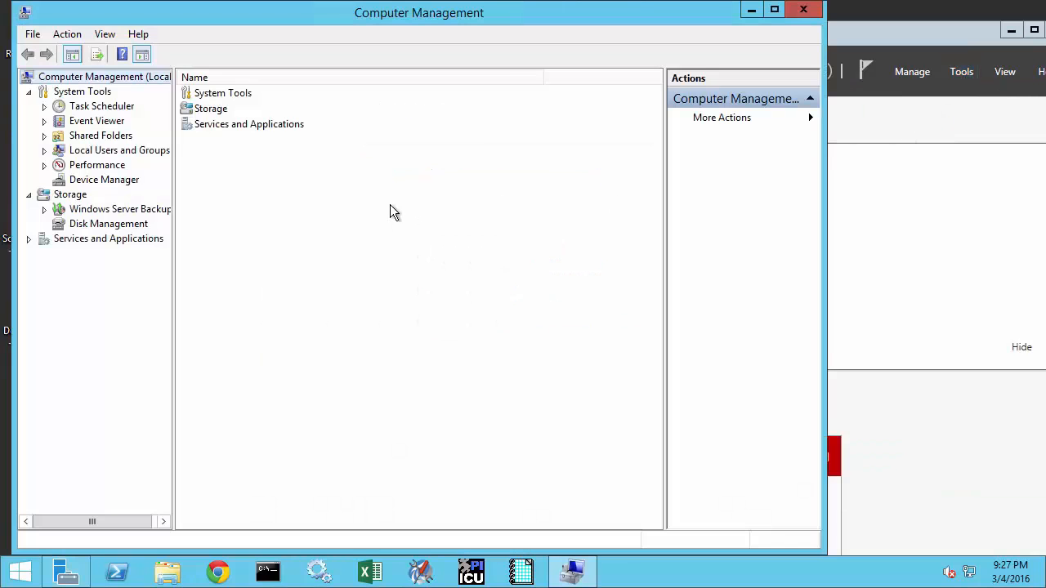
- View the members of the local Administrators group in Computer Management and dismiss its properties without changes
left_click(45, 151)
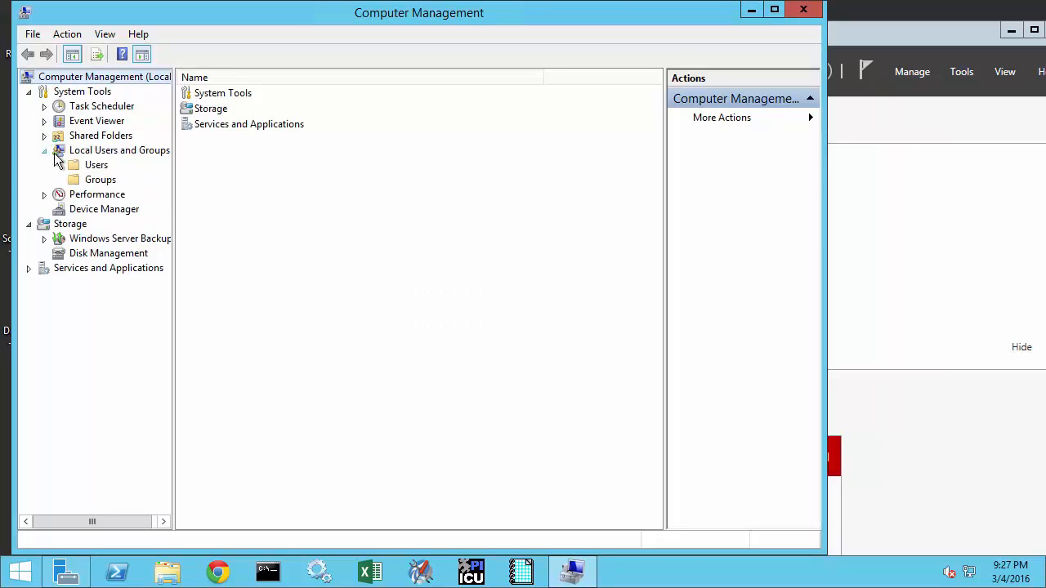
left_click(98, 181)
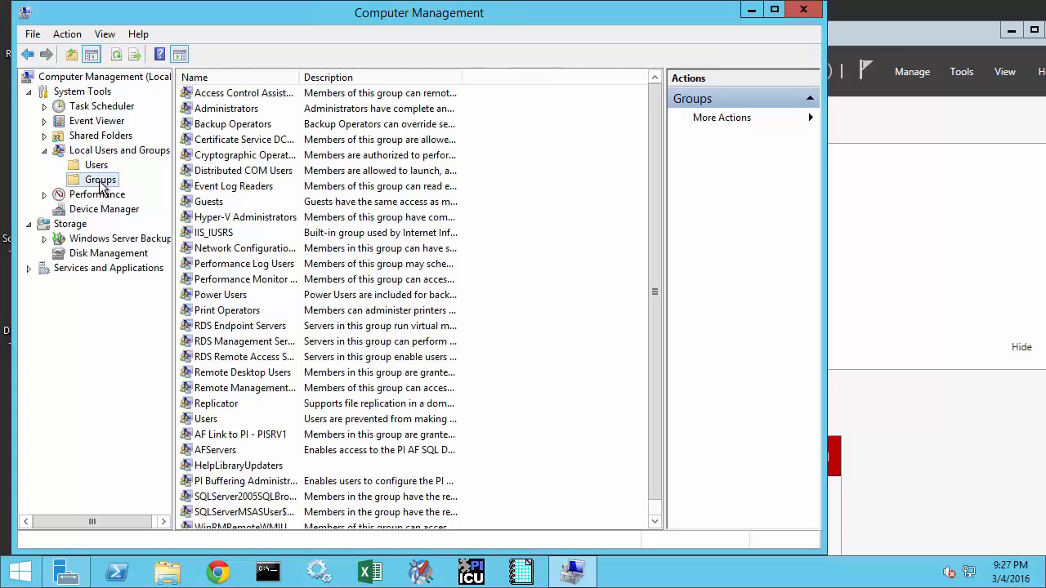
right_click(225, 112)
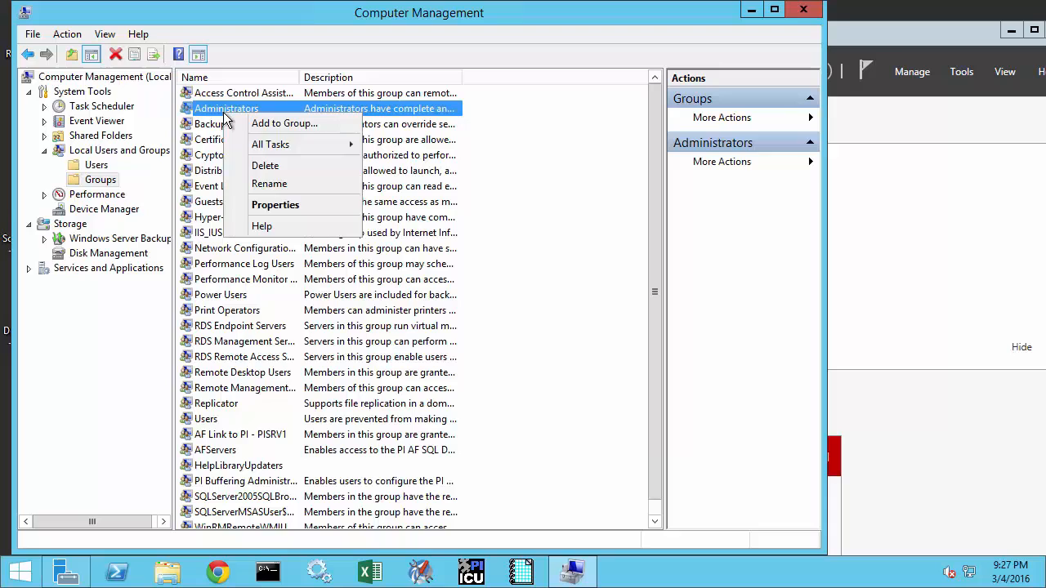
left_click(282, 208)
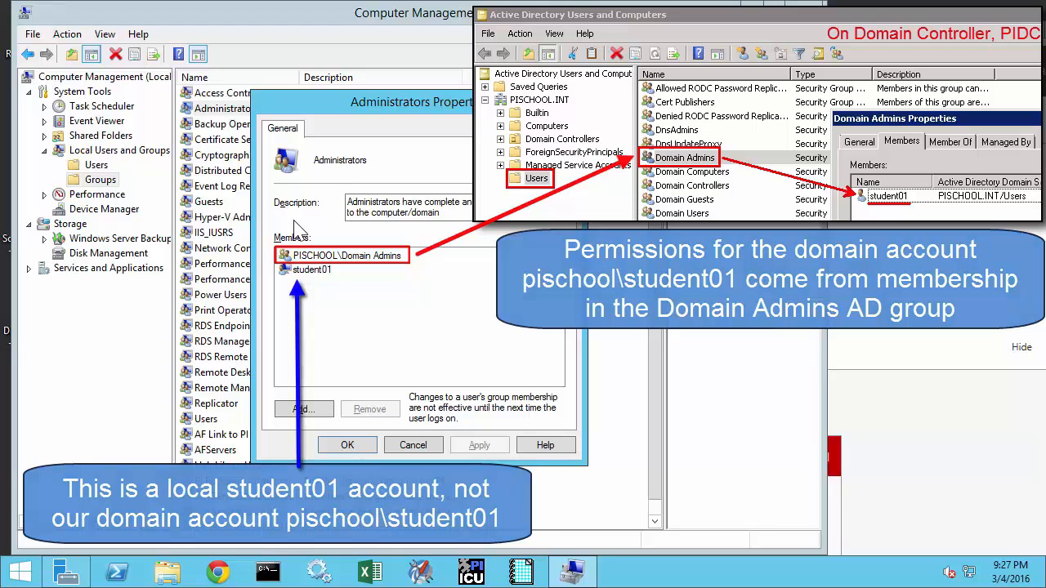
left_click(413, 445)
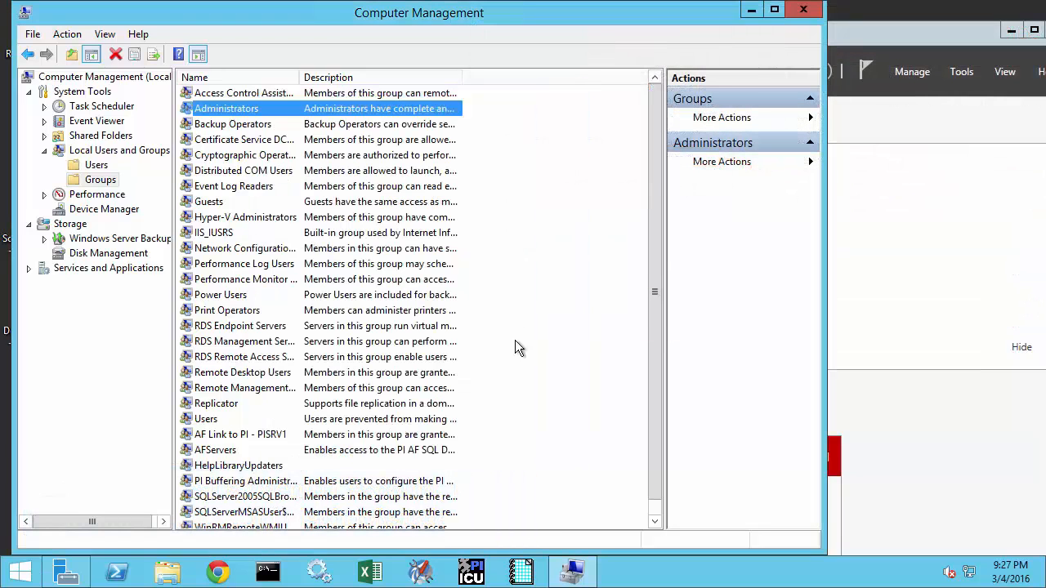
- Close Computer Management and Server Manager to return to the desktop
left_click(803, 9)
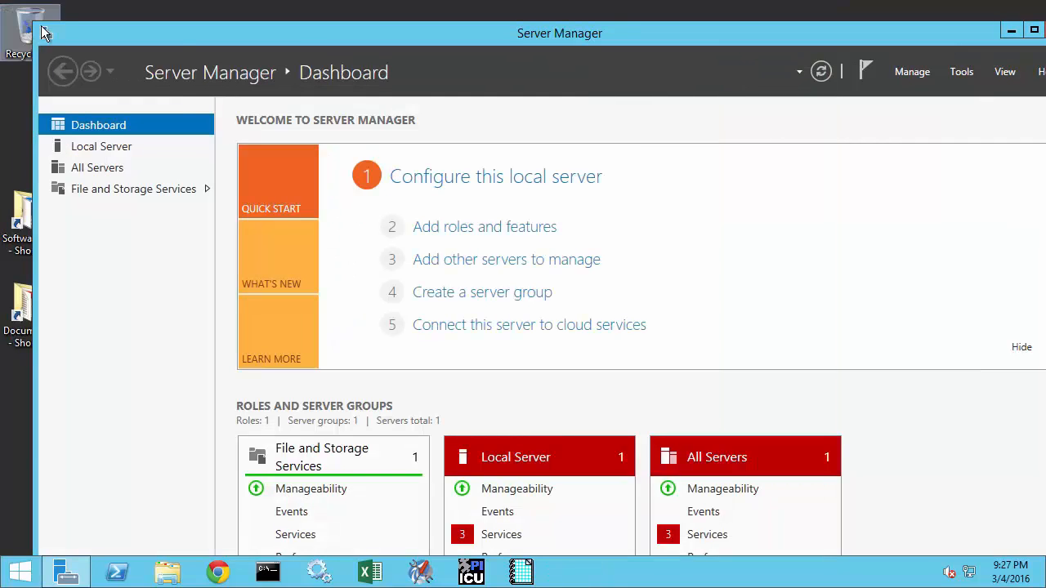
left_click(47, 33)
left_click(79, 150)
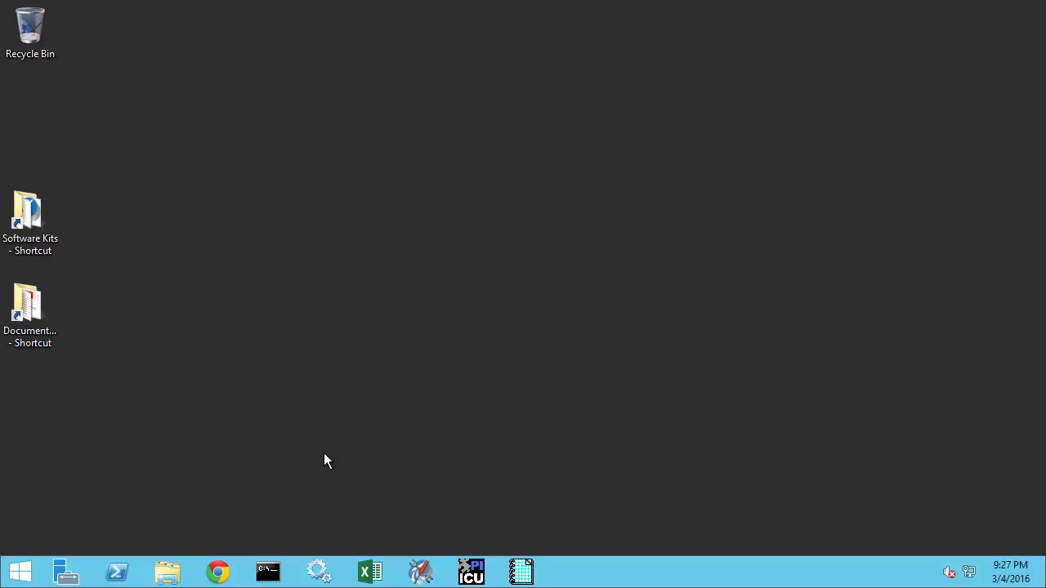
- Open PI System Management Tools and examine the Mappings list under Mappings & Trusts, widening the Mapping column to show full names
left_click(420, 572)
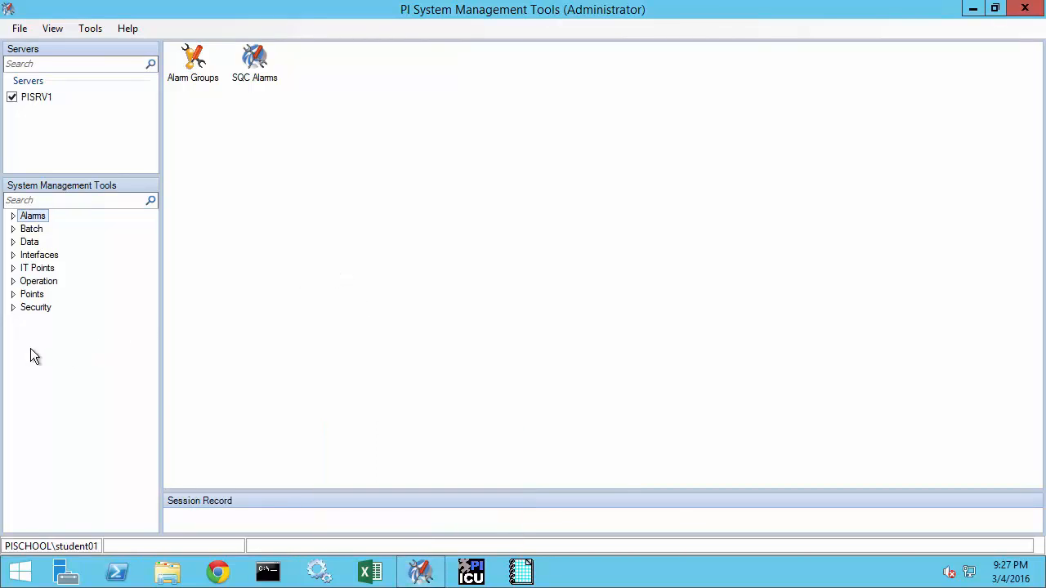
left_click(11, 308)
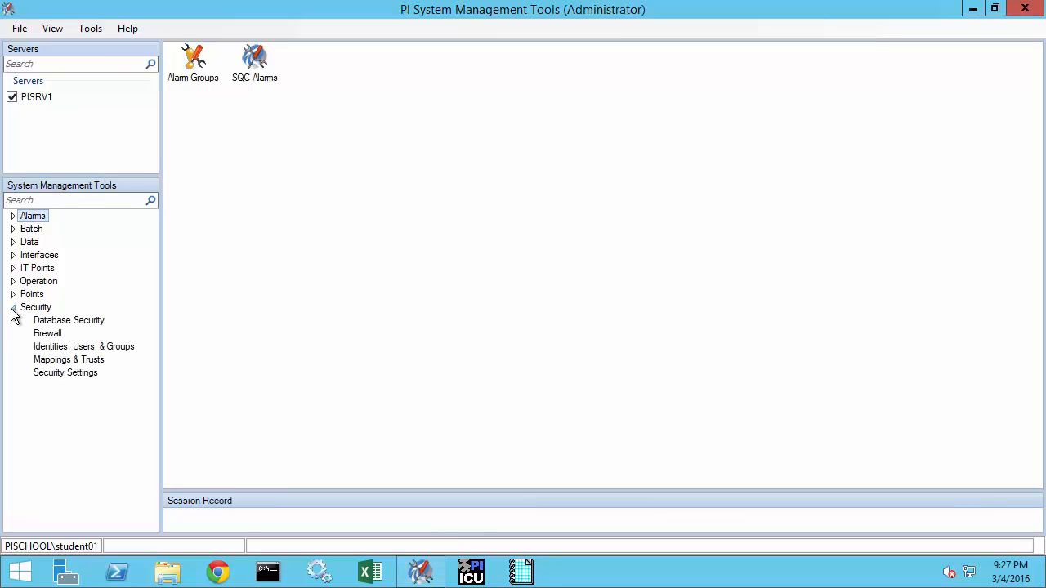
left_click(60, 363)
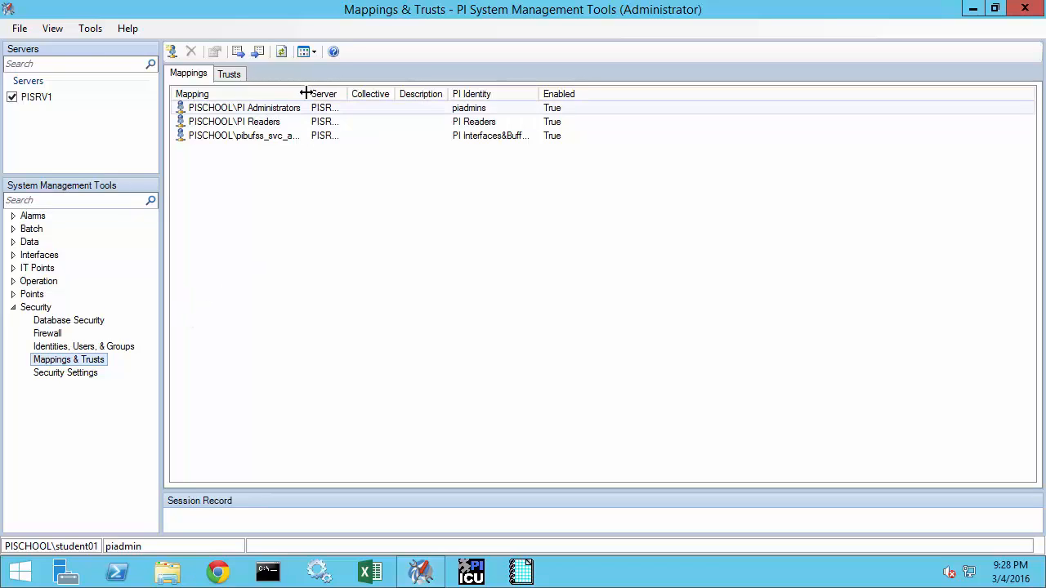
left_click_drag(308, 93, 363, 94)
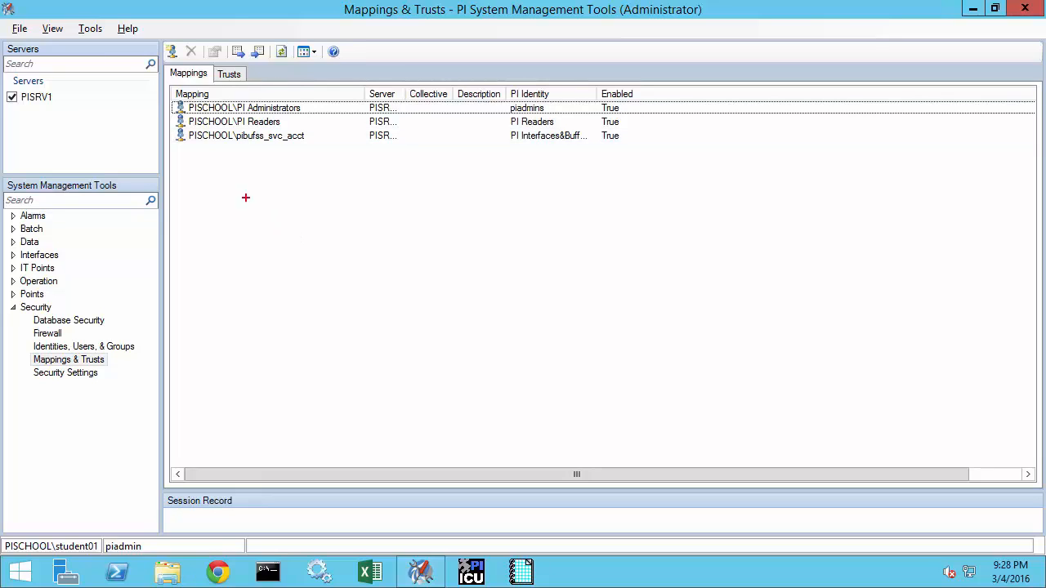
left_click_drag(174, 94, 635, 147)
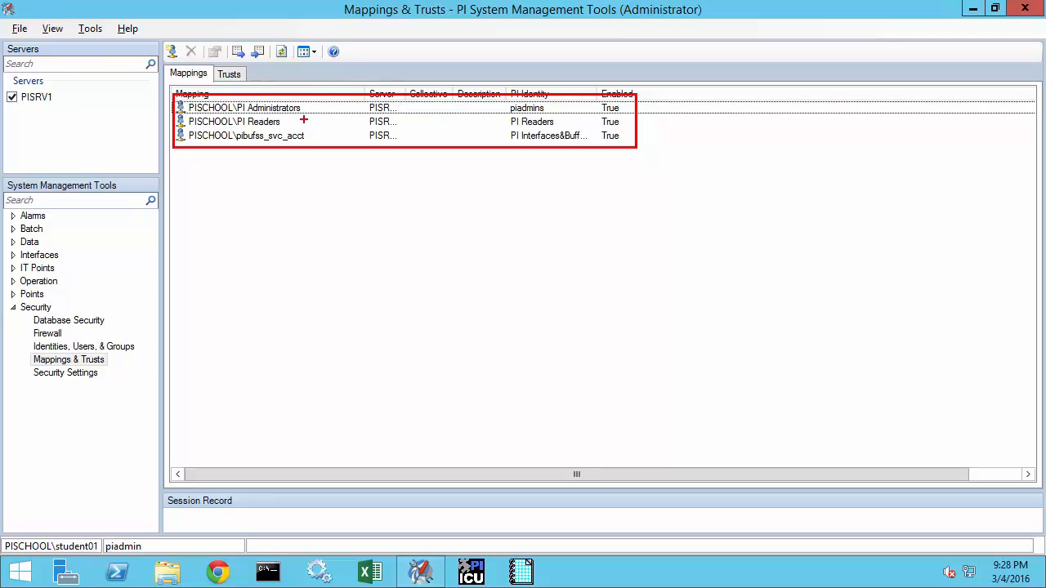
left_click_drag(303, 121, 333, 164)
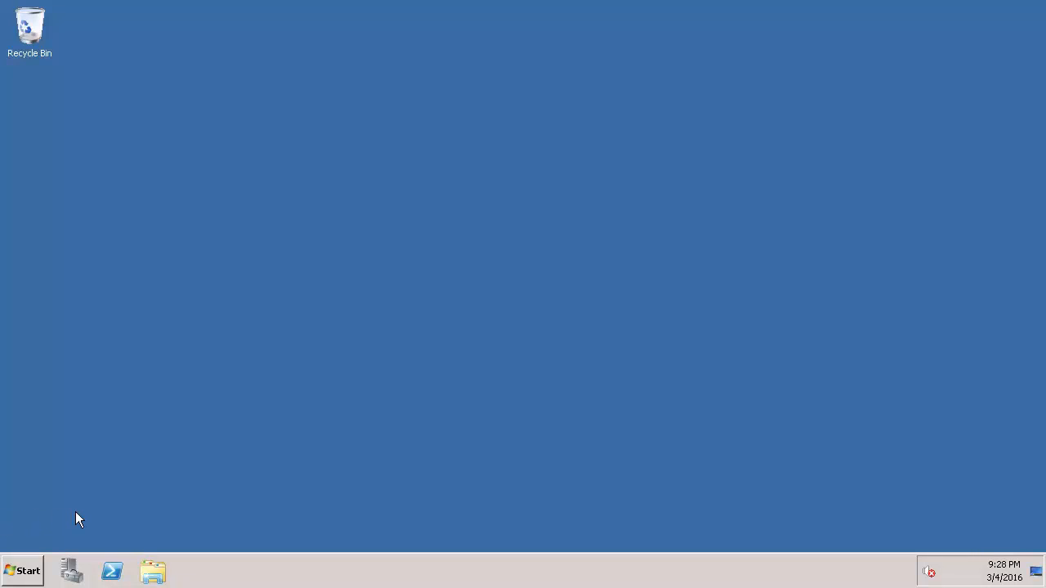
- On the domain controller, open Active Directory Users and Computers and view the members of the PI Administrators group
left_click(36, 570)
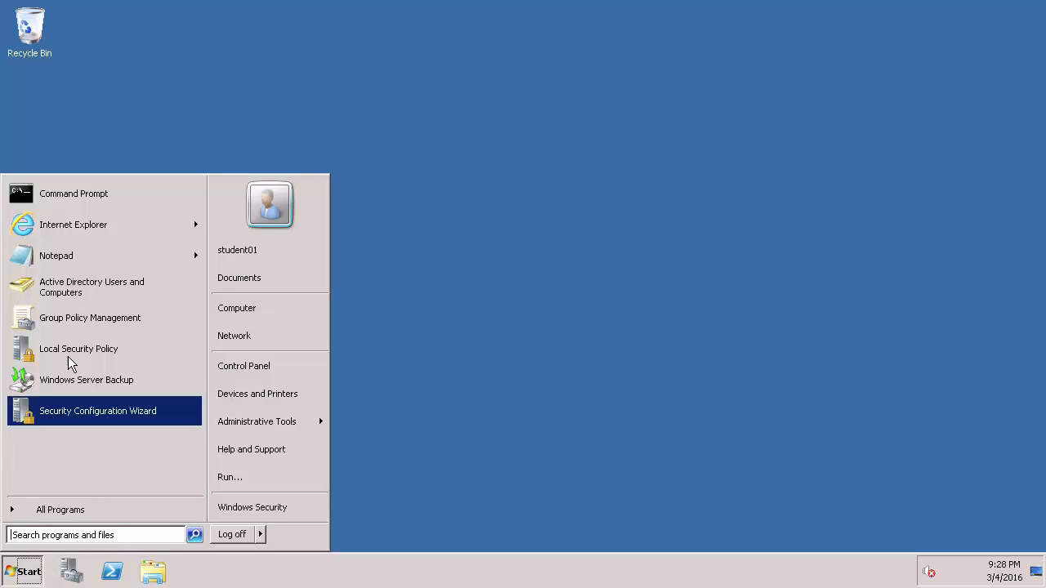
left_click(88, 292)
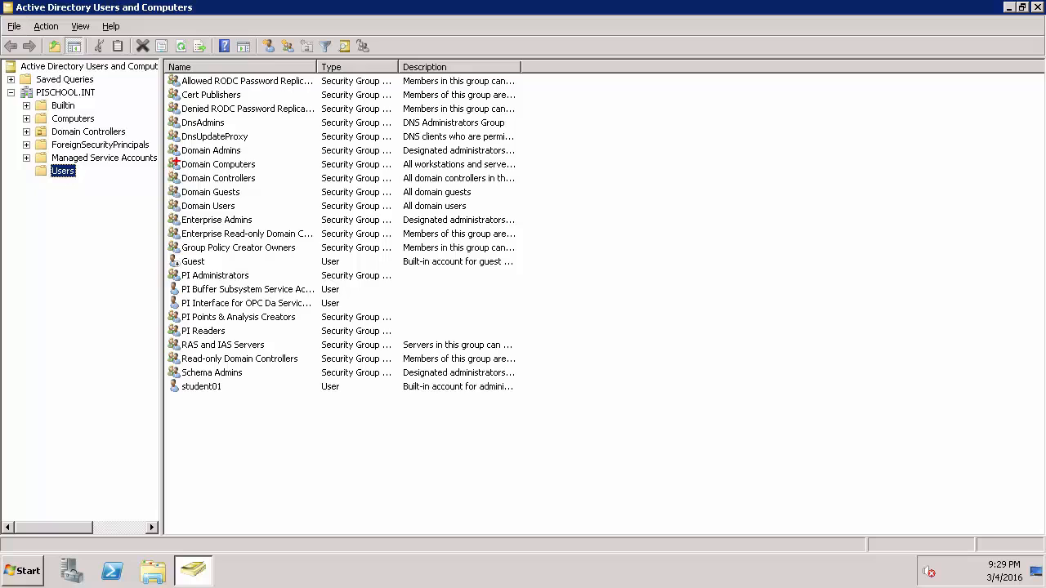
left_click_drag(257, 283, 291, 289)
right_click(219, 277)
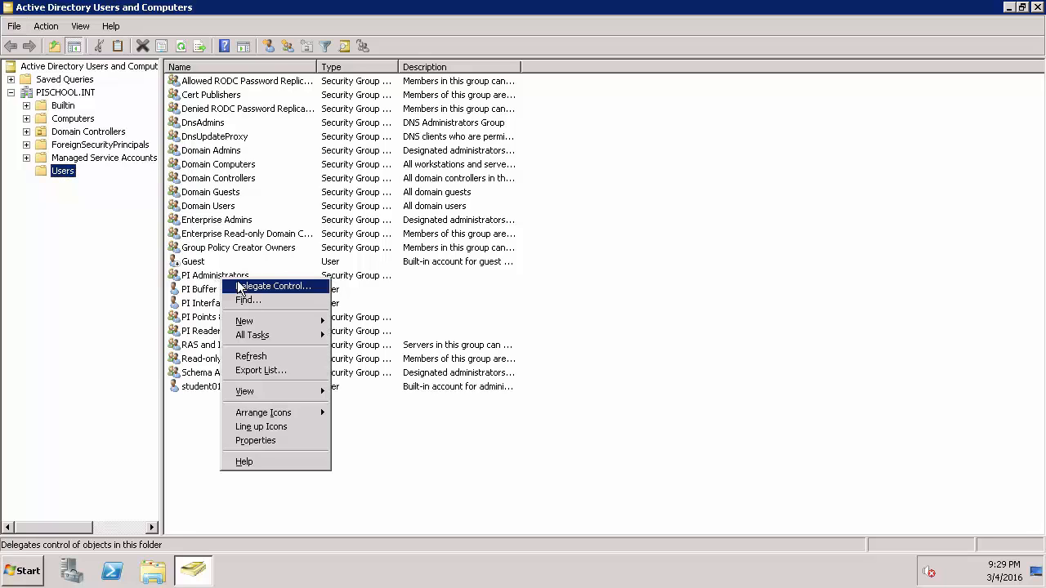
left_click(215, 274)
right_click(211, 275)
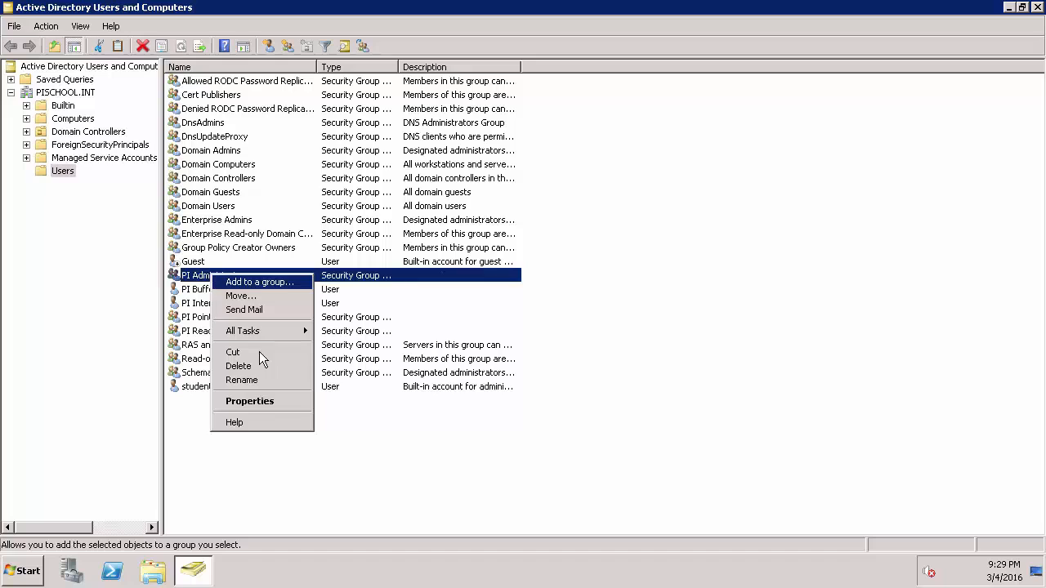
left_click(265, 404)
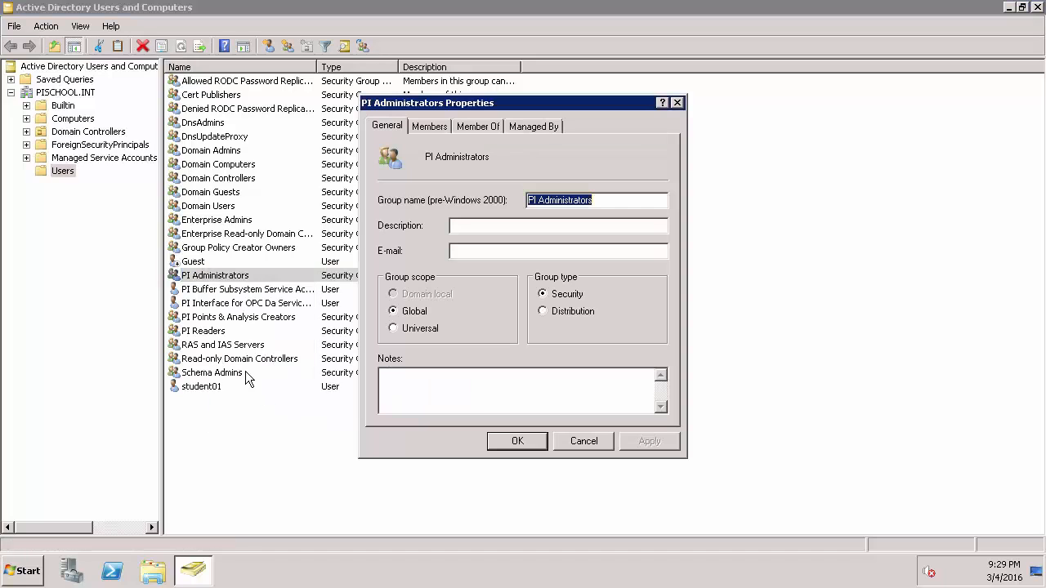
left_click(428, 126)
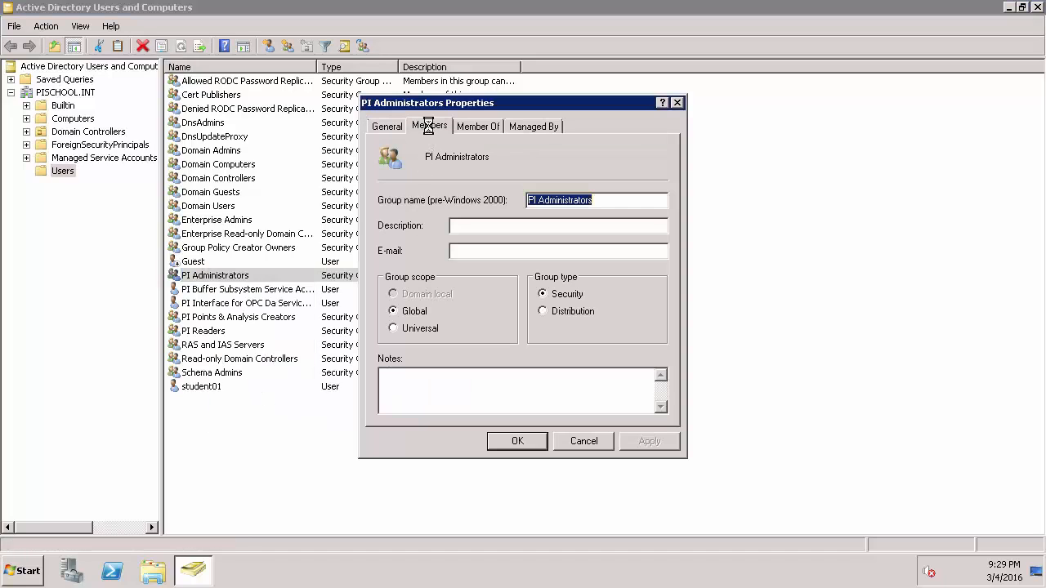
key("ctrl+2")
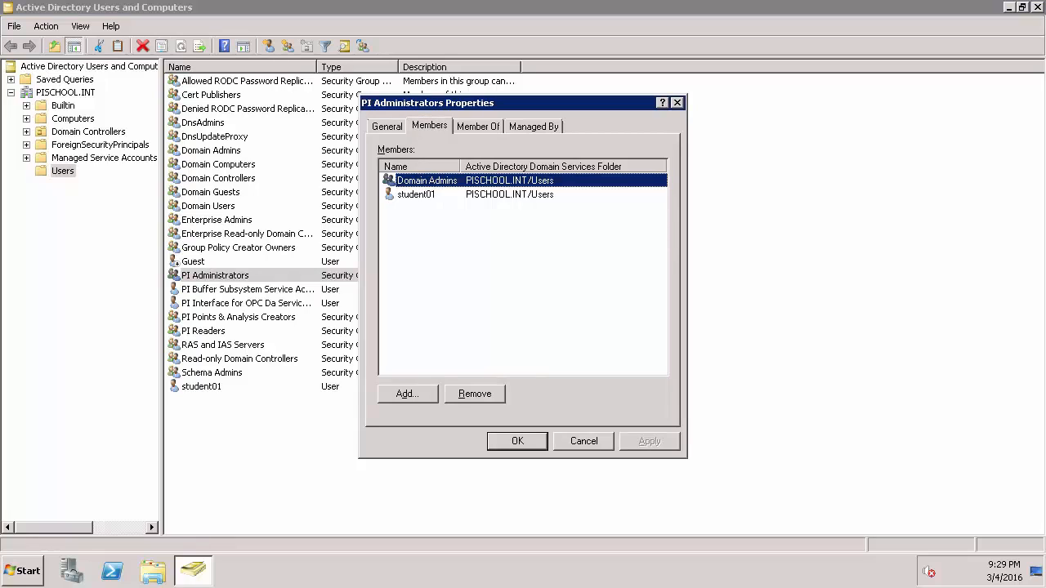
left_click_drag(381, 185, 456, 206)
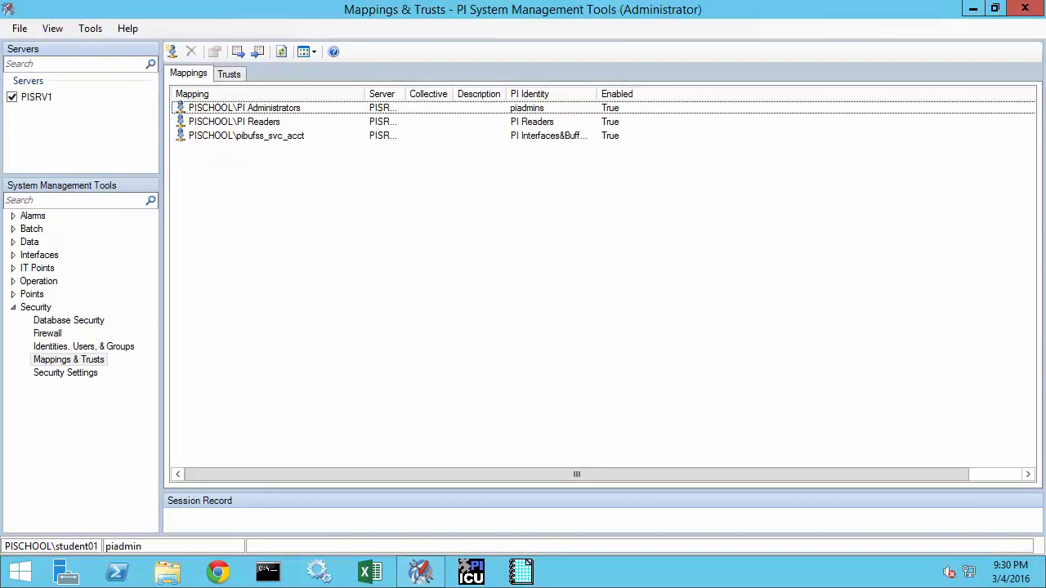
- In PI System Management Tools, check the PI identity mapped to PISCHOOL\PI Administrators and examine the Database Security permissions
key("ctrl+2")
left_click_drag(299, 113, 332, 137)
mouse_move(507, 113)
left_mouse_down()
mouse_move(478, 129)
mouse_move(474, 148)
left_mouse_up()
key("Escape")
left_click(81, 323)
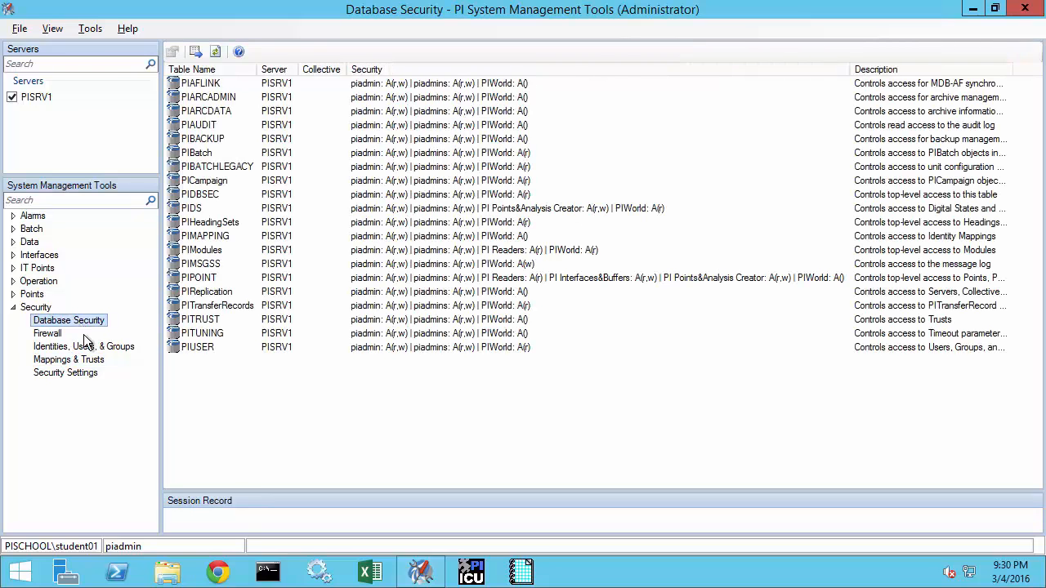
key("ctrl+2")
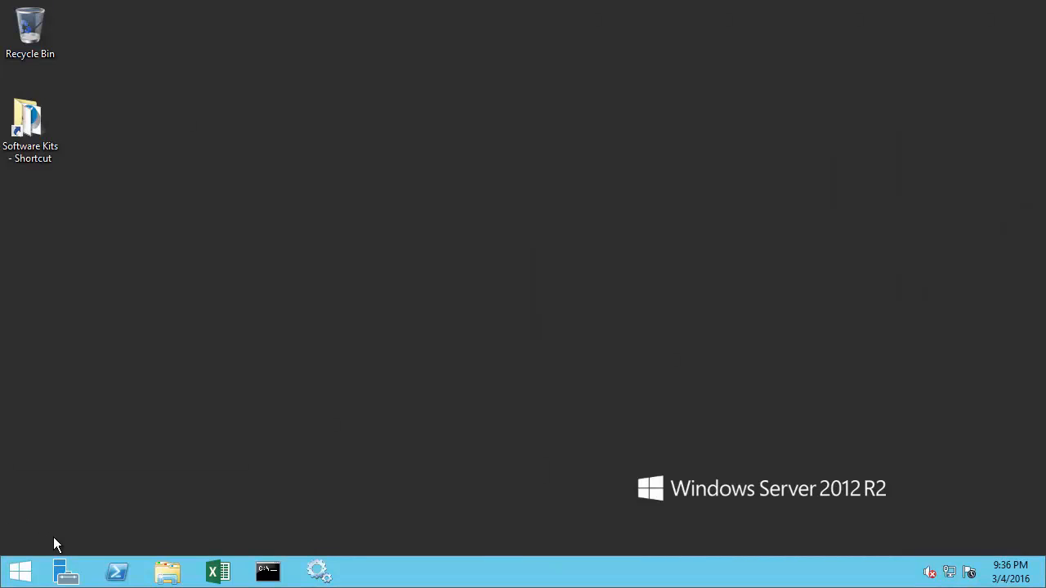
- On the other server, open Server Manager and launch Computer Management
left_click(61, 574)
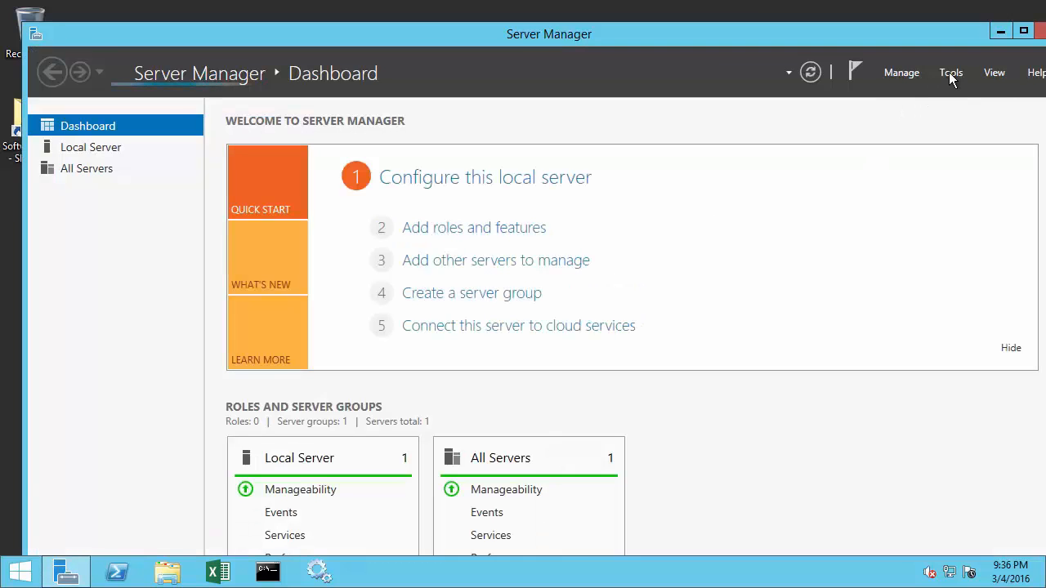
left_click(950, 74)
left_click(926, 115)
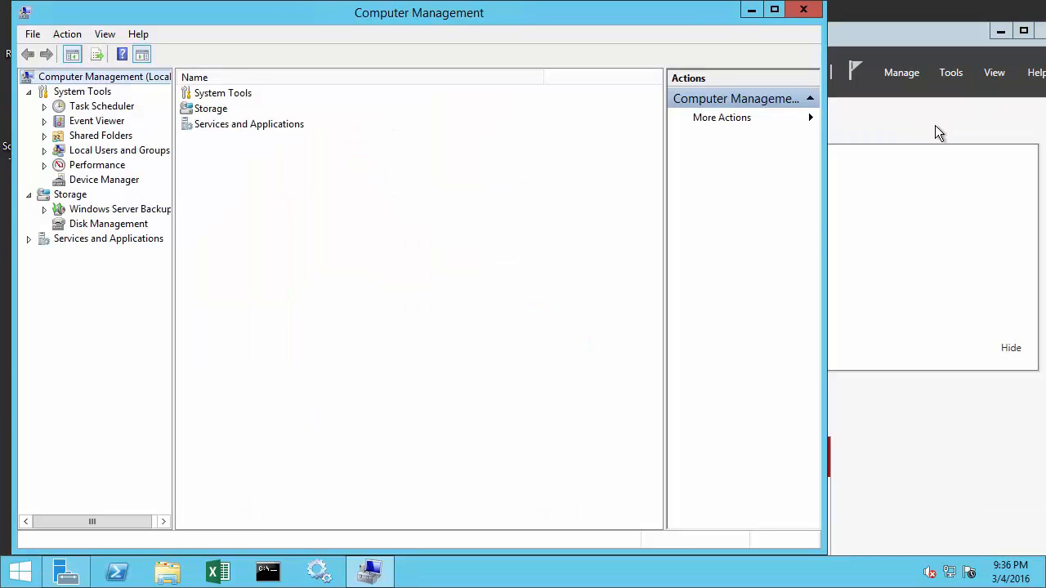
- Check this server's local Administrators group for the PISCHOOL\Domain Admins member, and close the group properties and Computer Management
double_click(47, 154)
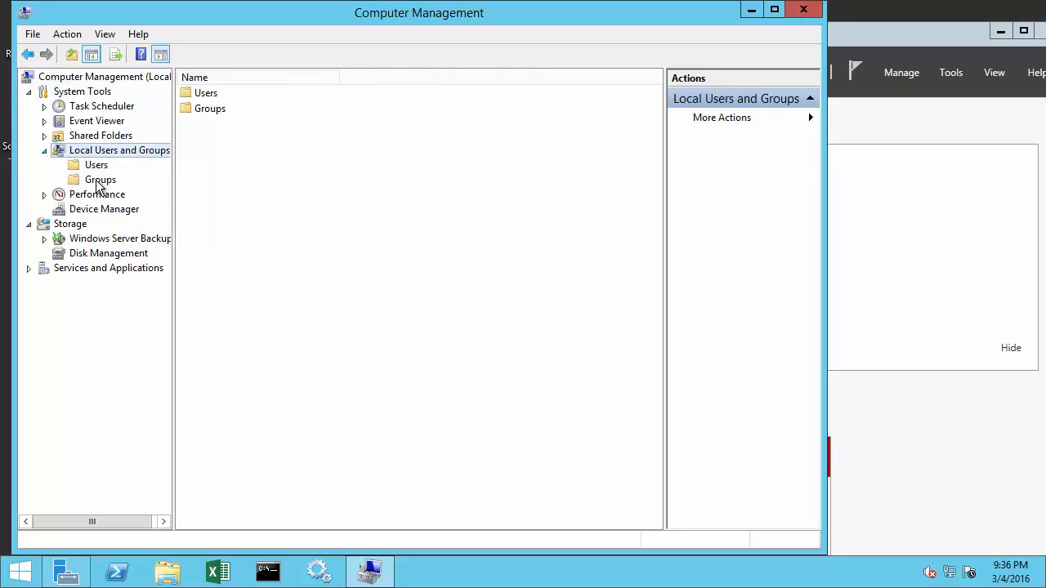
left_click(98, 181)
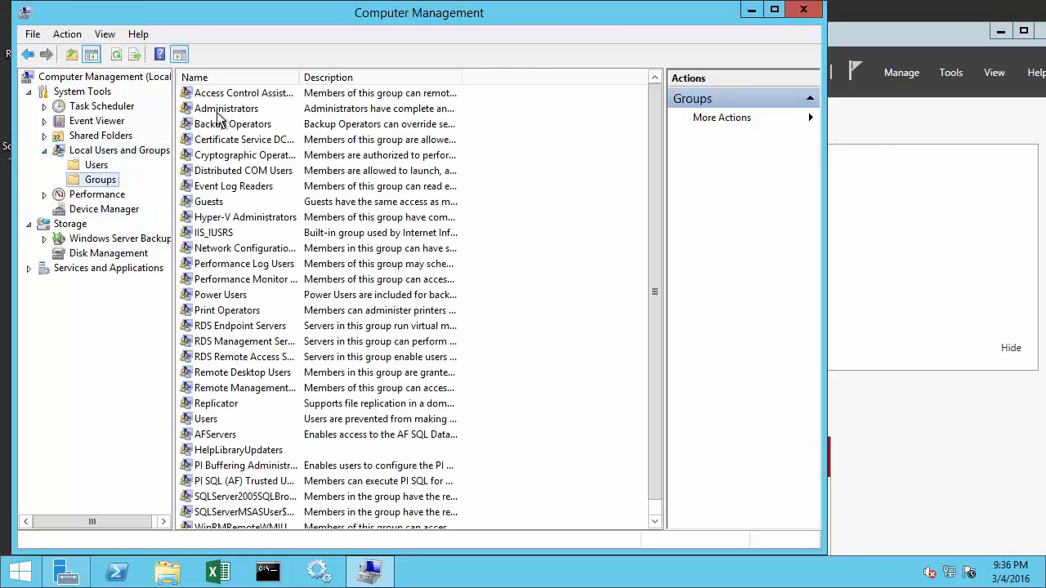
left_click(228, 114)
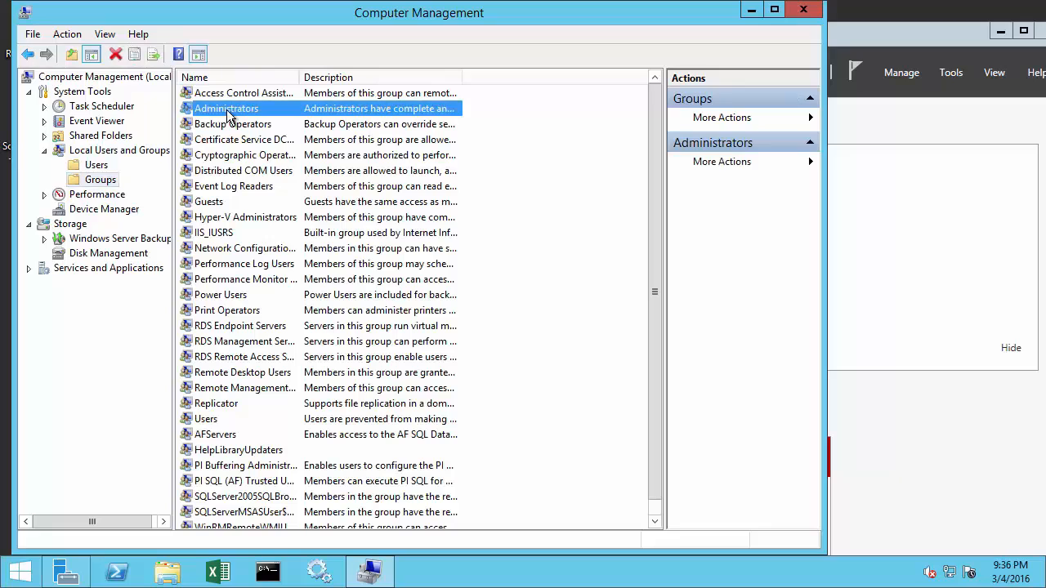
right_click(228, 114)
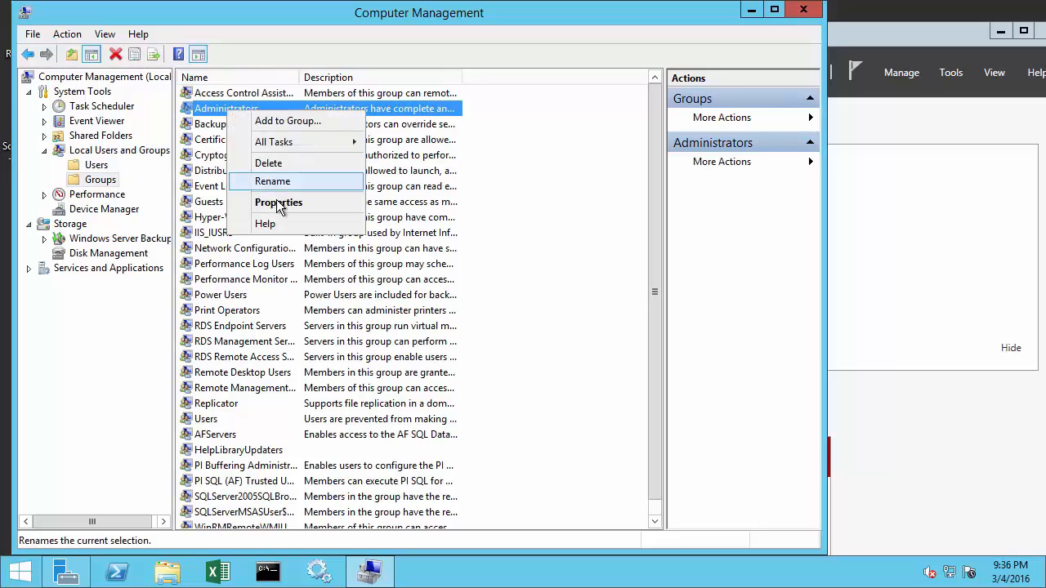
left_click(275, 202)
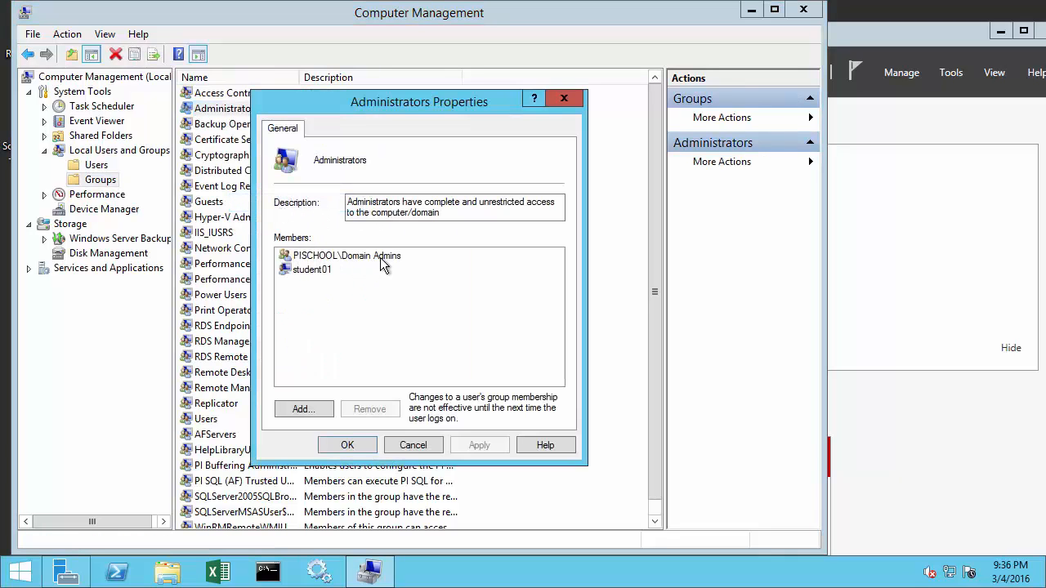
left_click(380, 258)
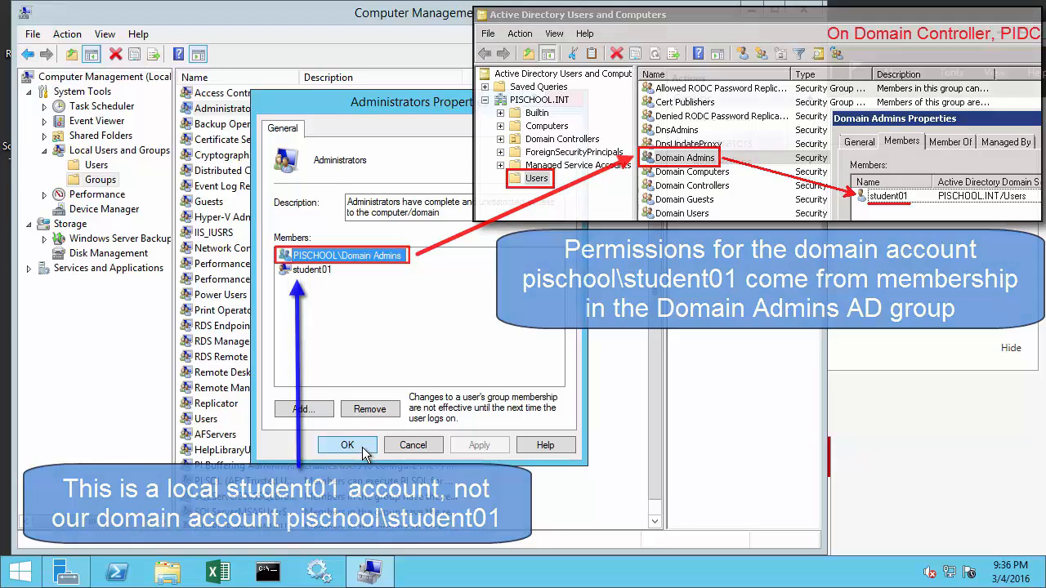
left_click(347, 444)
left_click(805, 10)
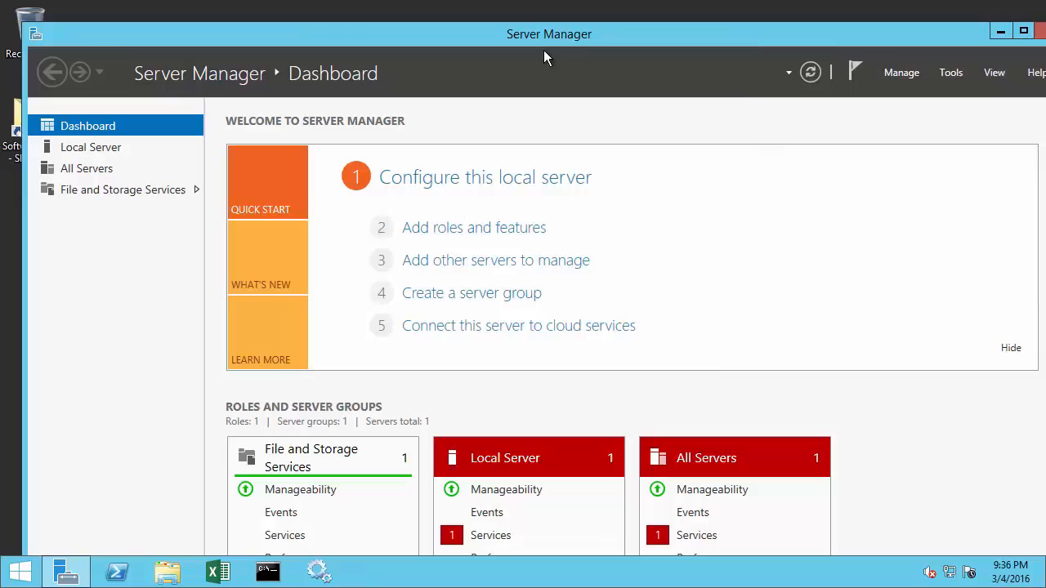
- Close Server Manager and switch to PI System Management Tools on this server
left_click(35, 33)
left_click(58, 152)
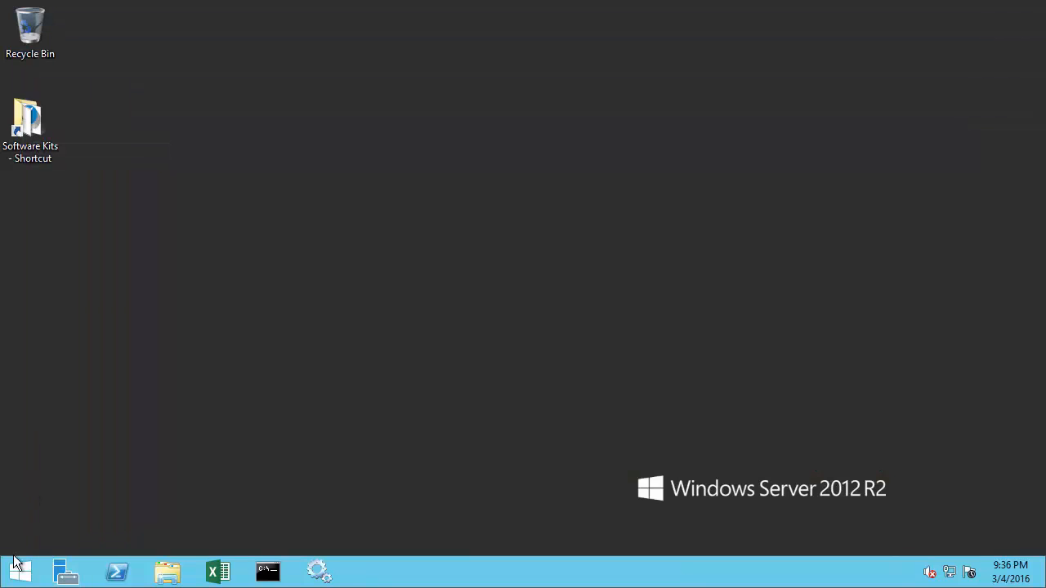
left_click(17, 572)
left_click(110, 545)
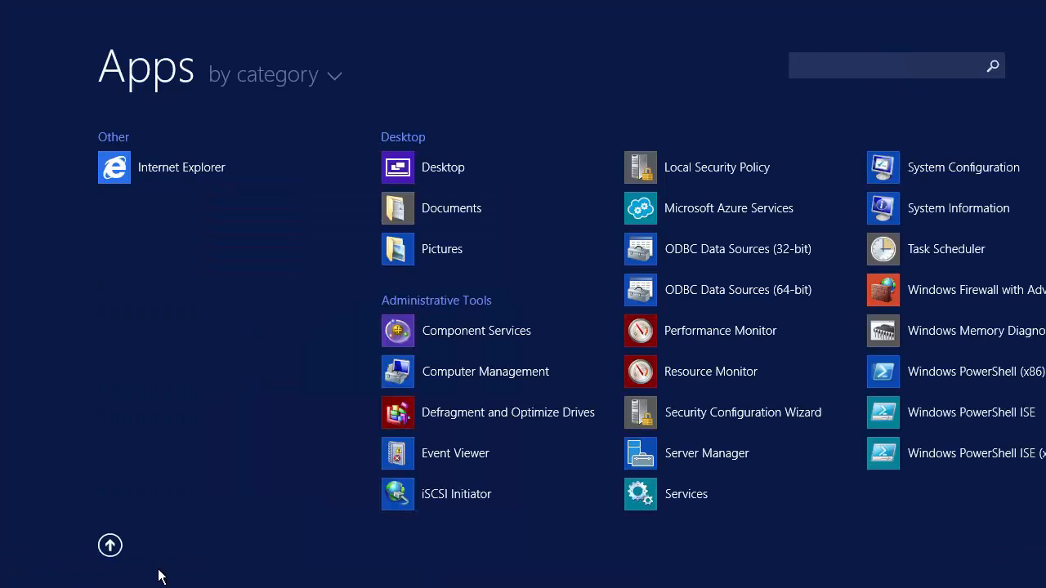
left_click_drag(158, 581, 613, 586)
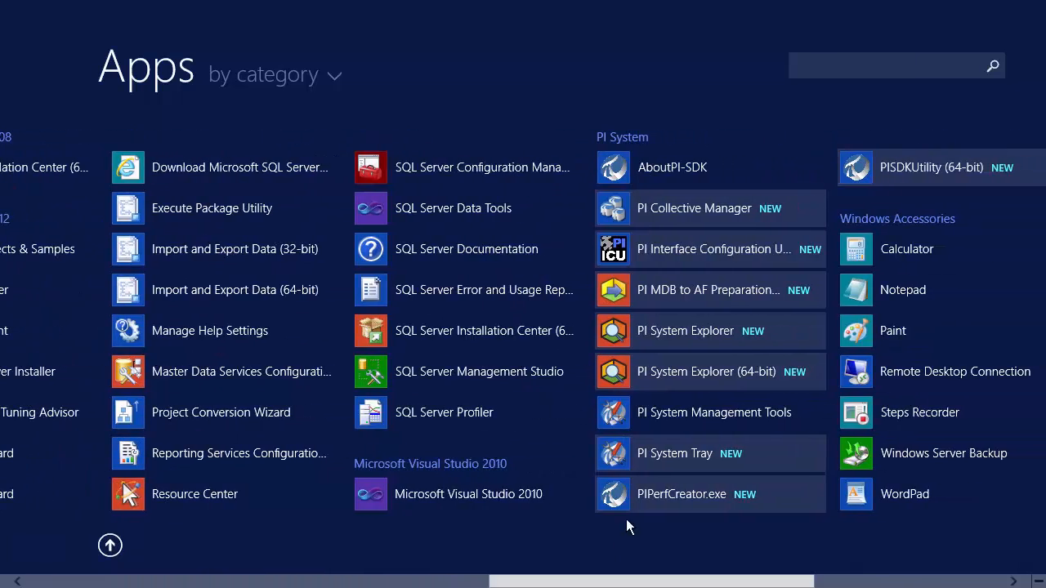
left_click(665, 411)
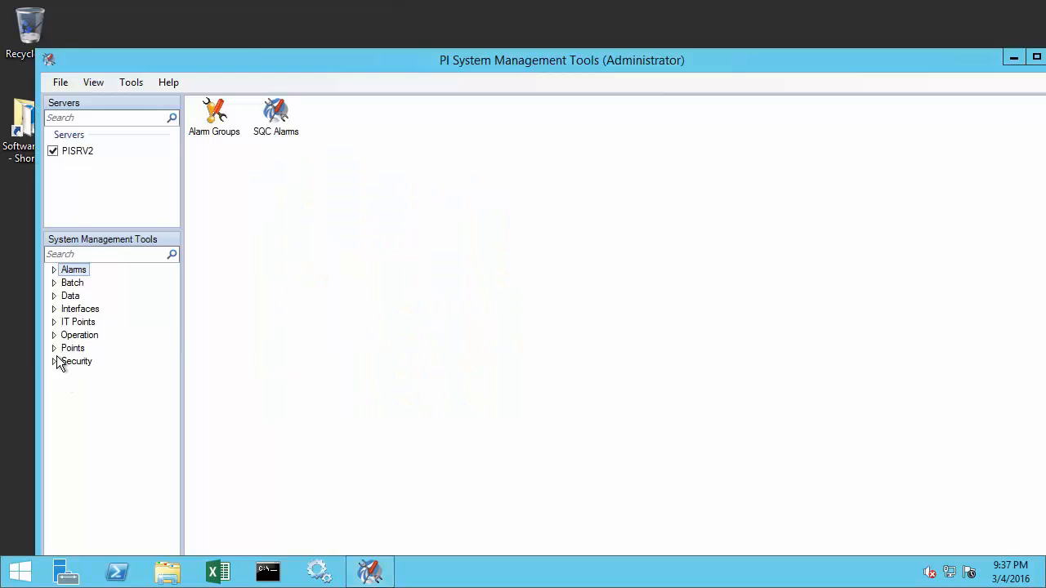
- In a maximized window, check the existing security mappings and trusts on PISRV2, including the !Proxy_127! trust
double_click(124, 61)
left_click(14, 308)
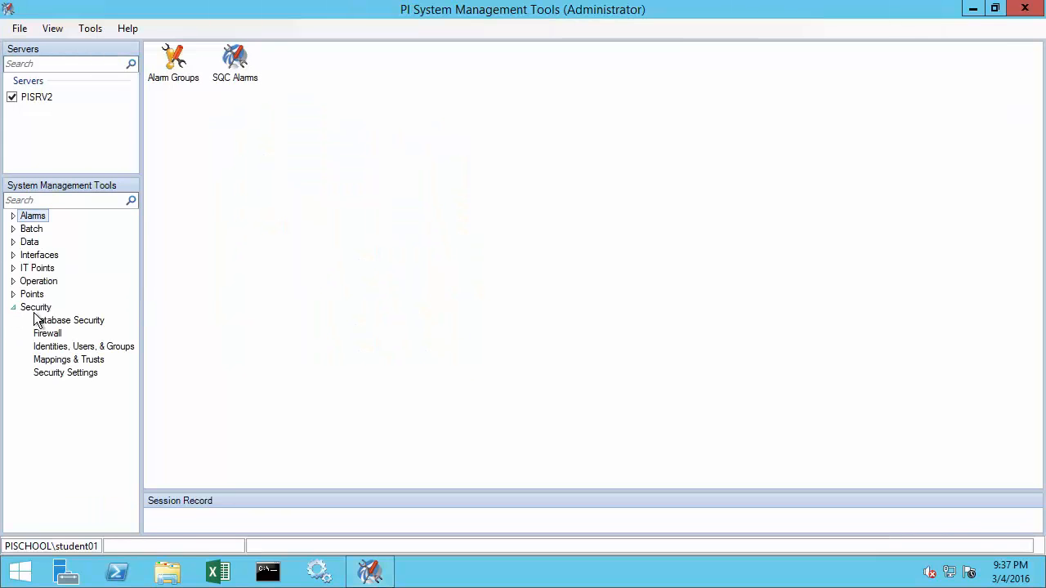
left_click(69, 361)
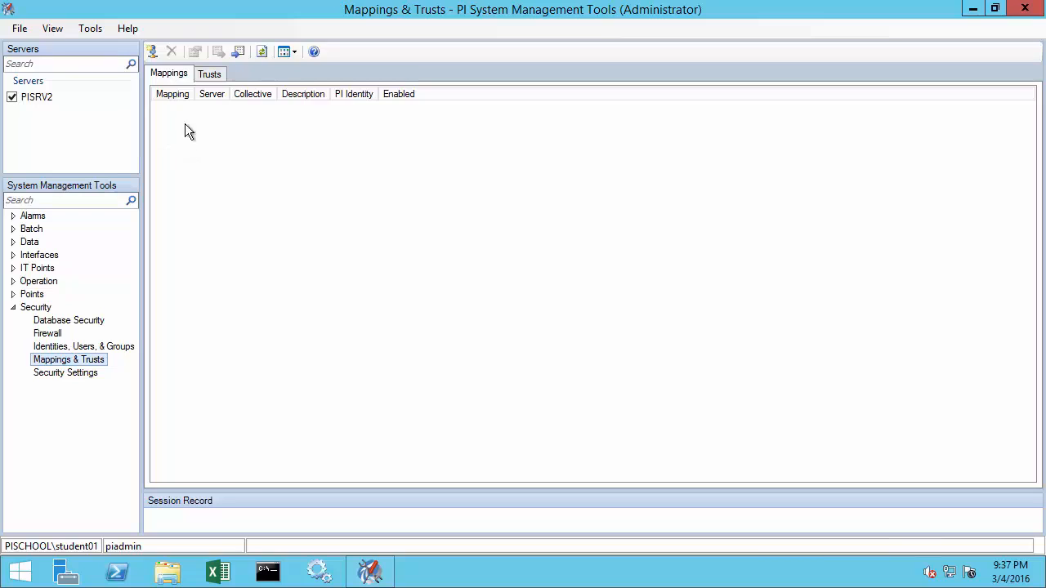
left_click(209, 75)
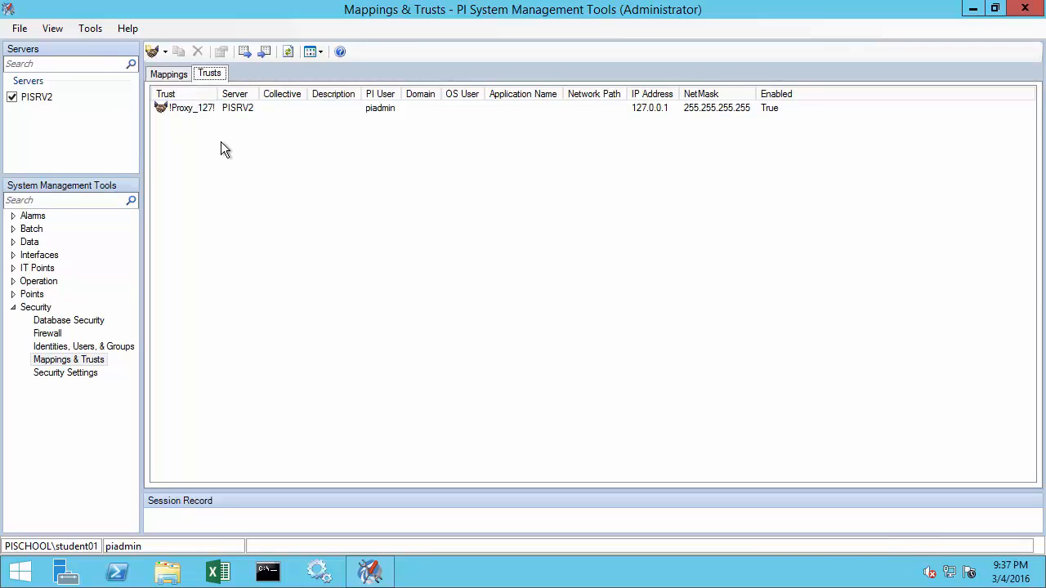
left_click(197, 110)
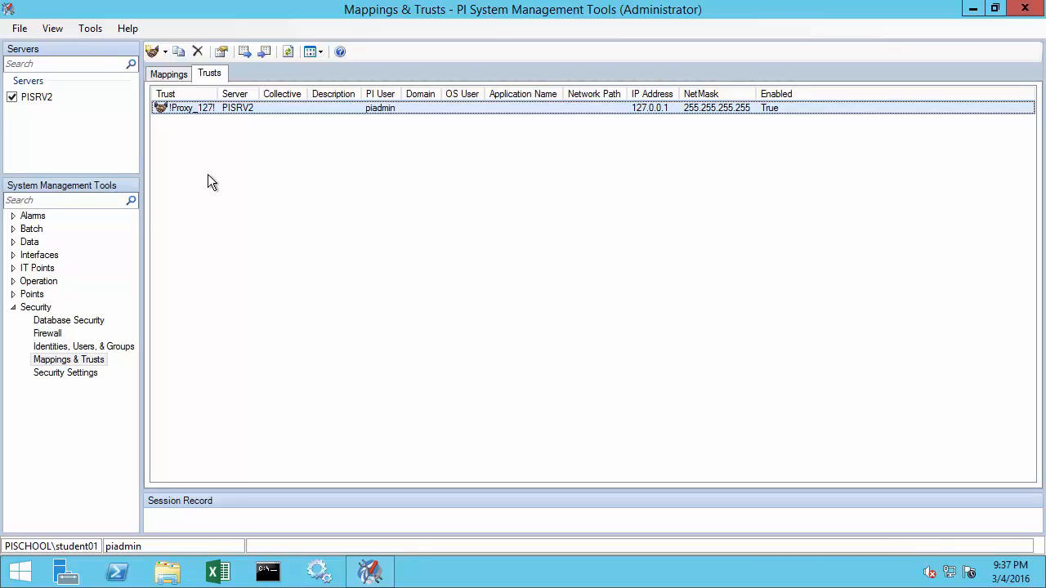
left_click(168, 75)
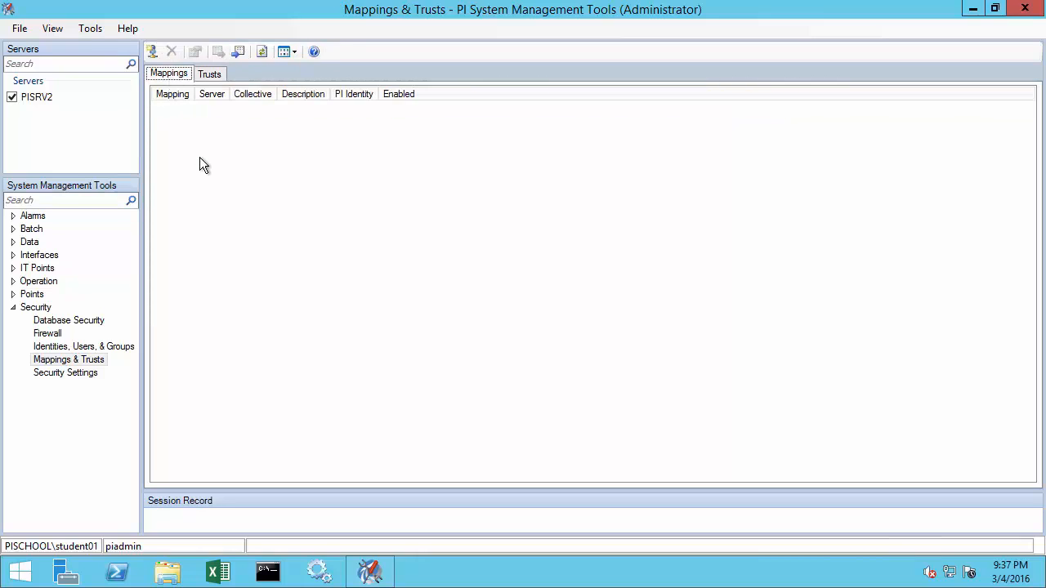
- Start a new mapping on PISRV2 and choose the verified domain account PISCHOOL\student01 as its Windows account
left_click(152, 54)
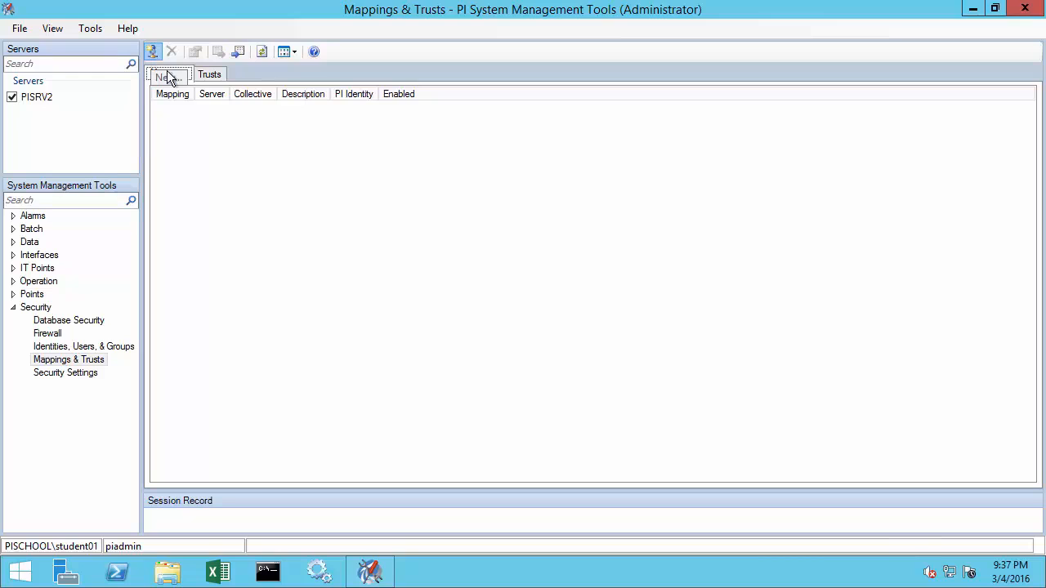
left_click(630, 214)
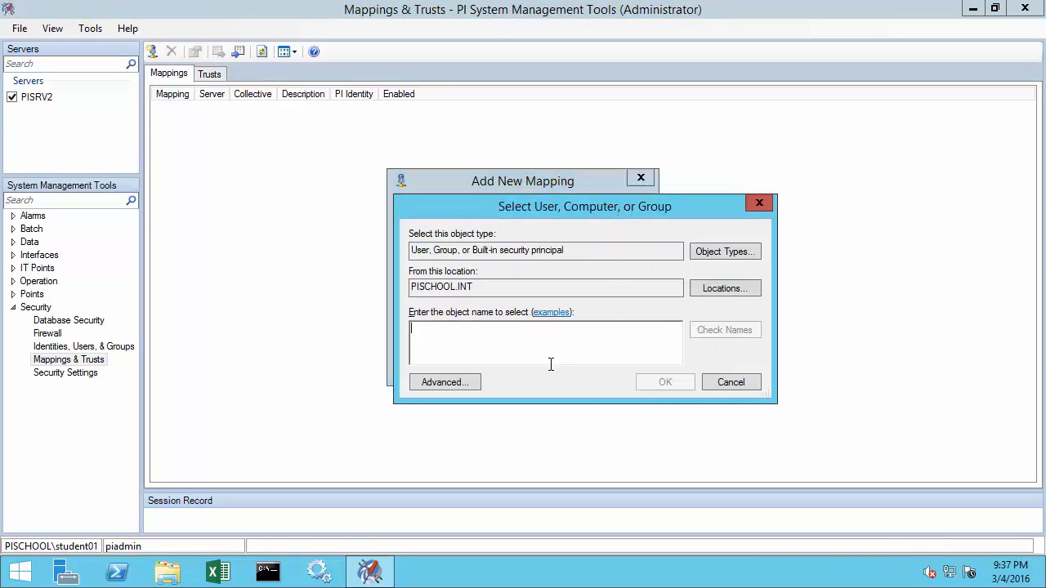
type("student01")
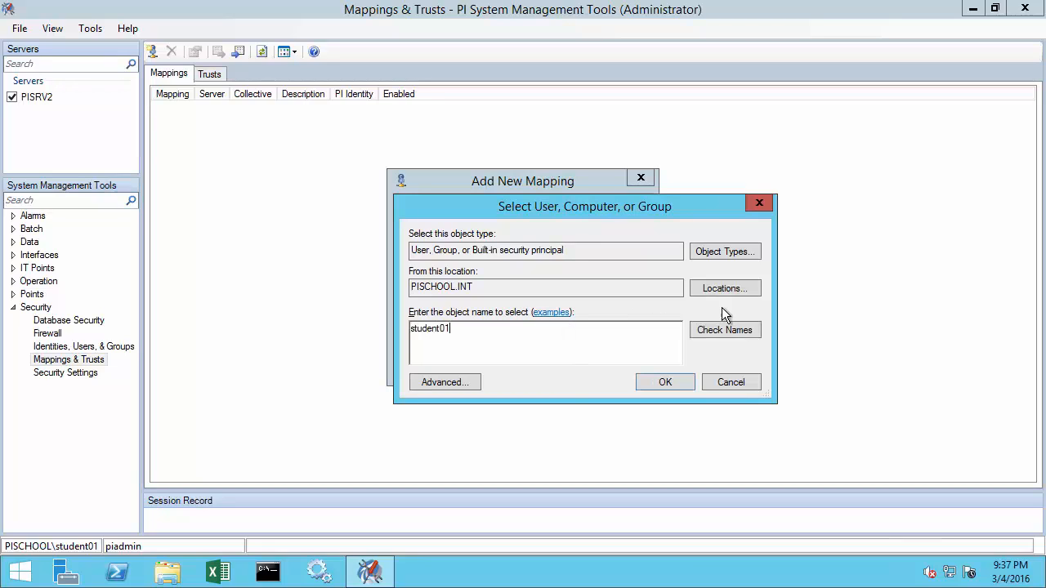
left_click(719, 329)
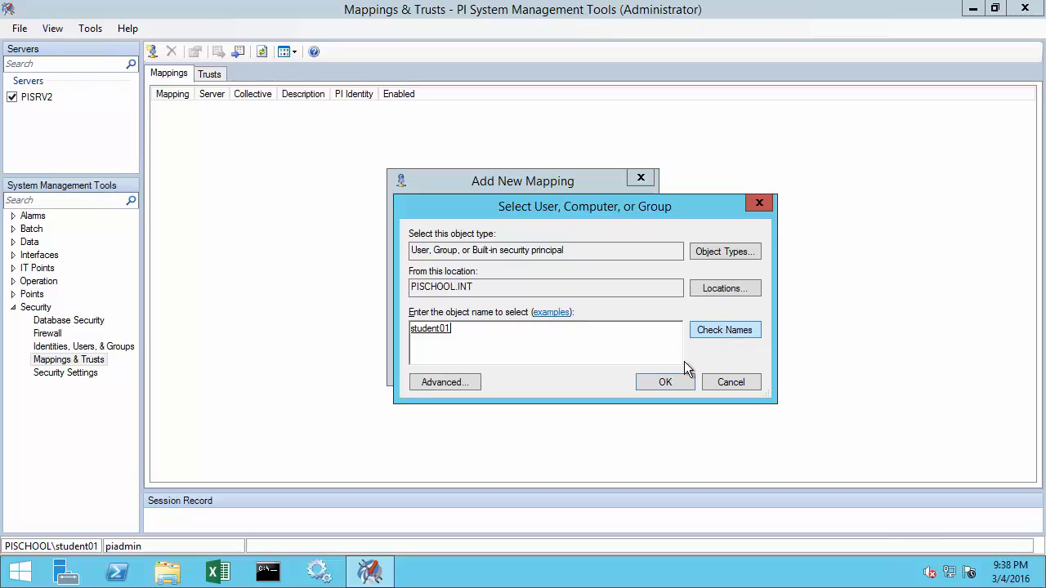
left_click(672, 384)
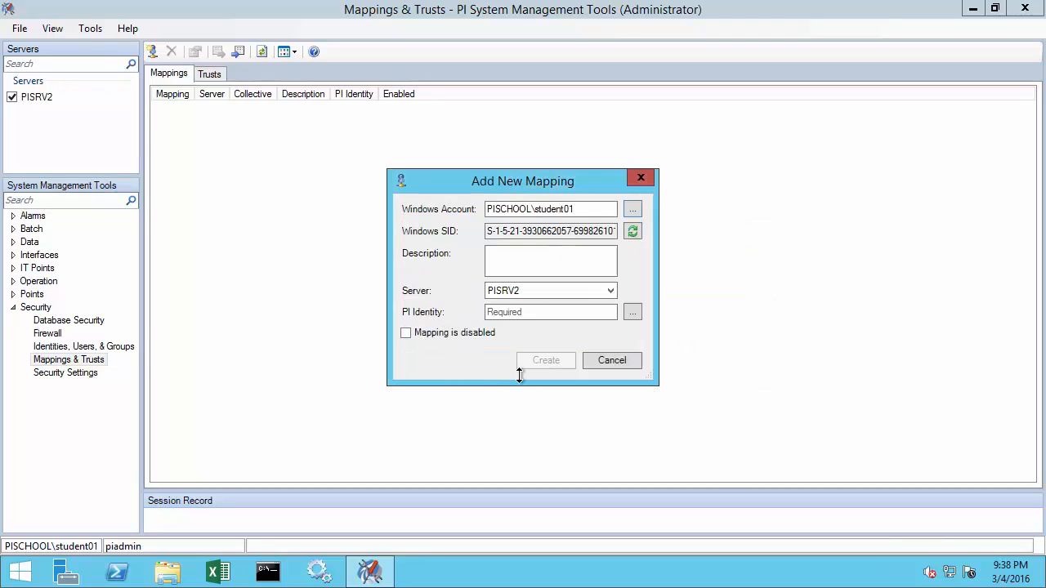
- Create the mapping with the piadmins PI group as its PI identity, and widen the Mapping and Server columns
left_click(633, 313)
left_click(449, 221)
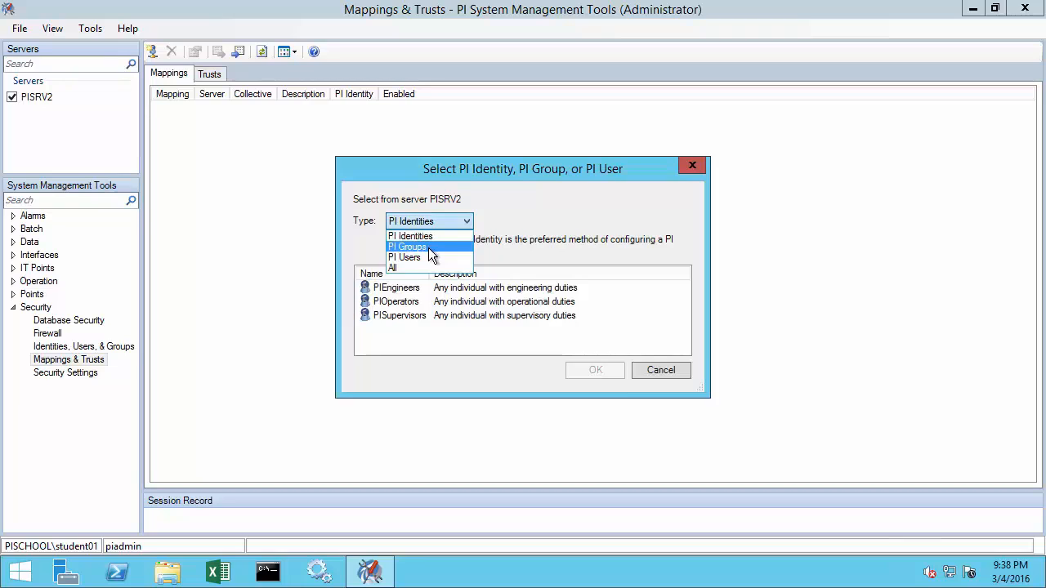
left_click(429, 248)
left_click(396, 286)
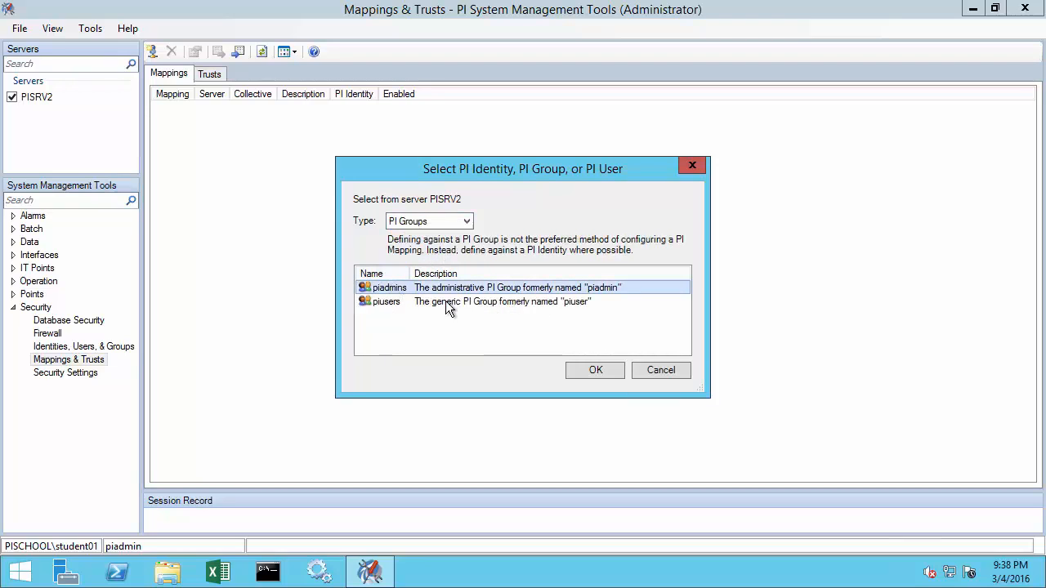
left_click(565, 367)
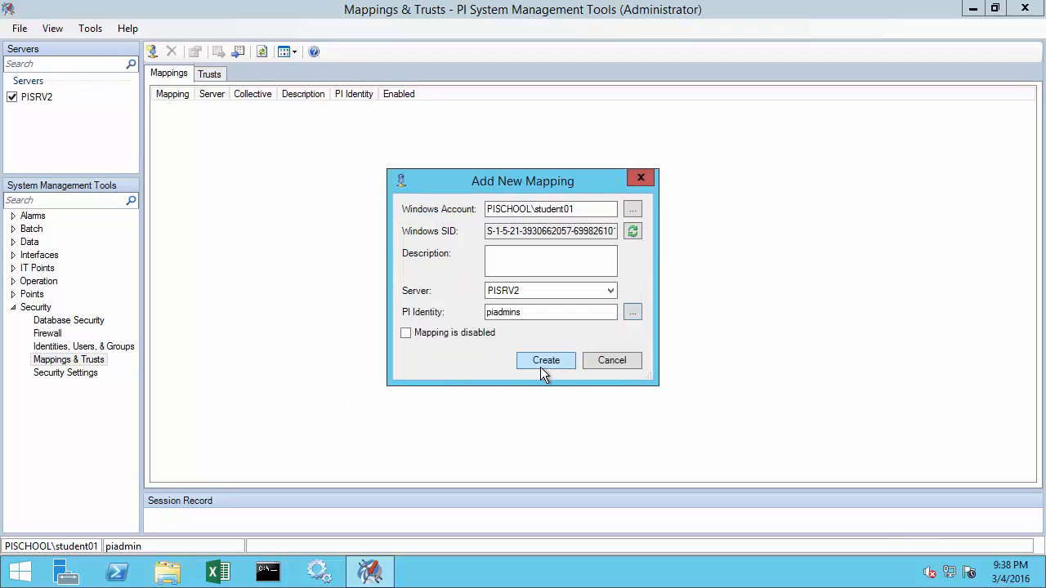
left_click(543, 359)
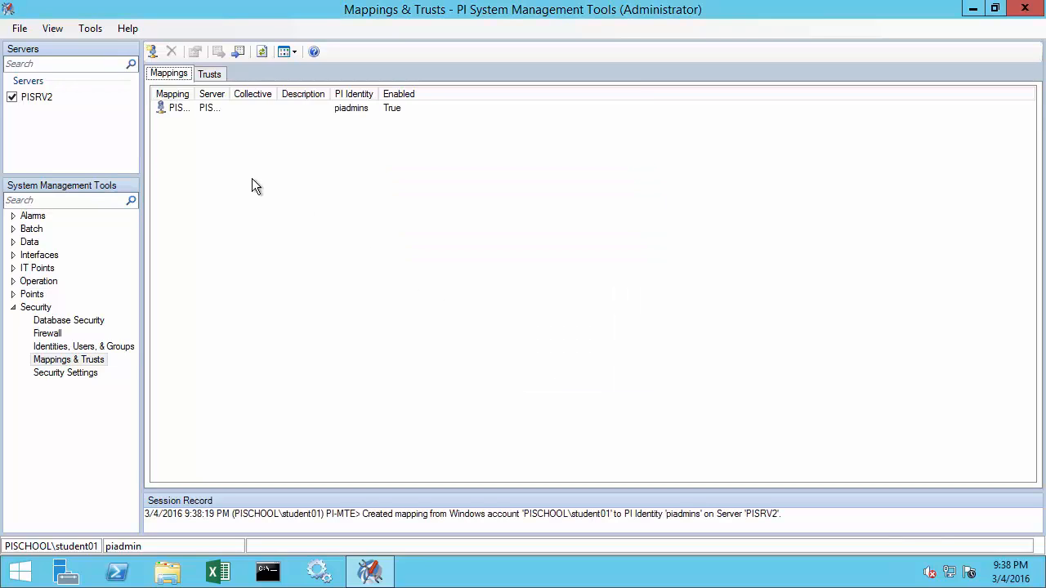
left_click_drag(195, 94, 259, 94)
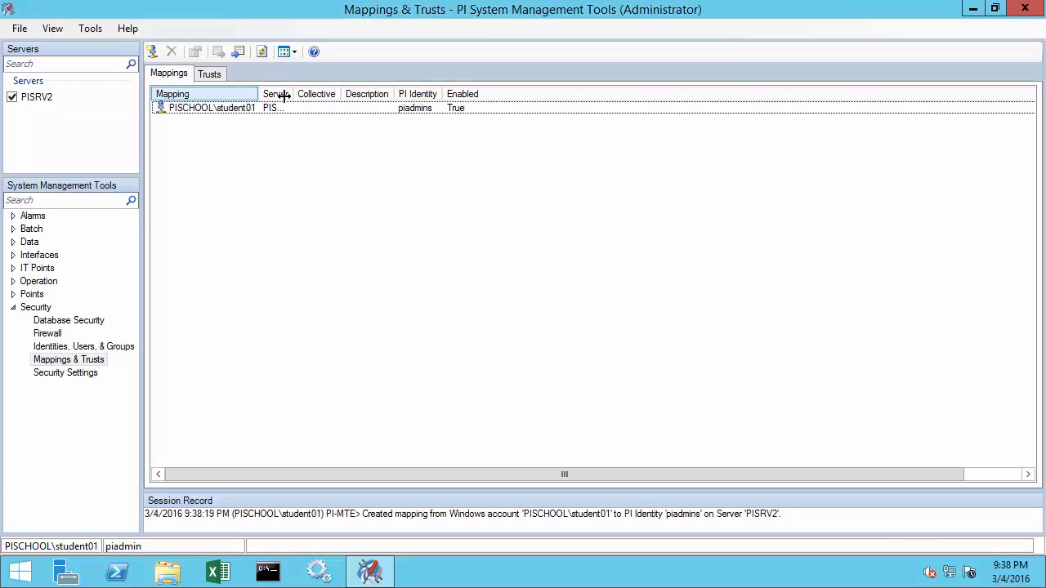
double_click(292, 95)
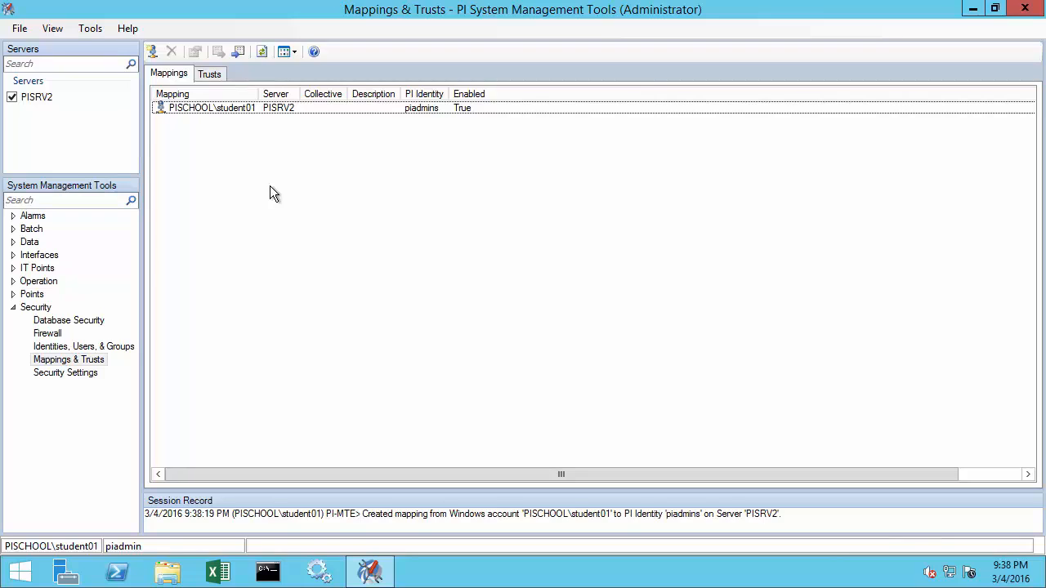
- Minimize PI System Management Tools and switch to the PI SDK Utility (AboutPI-SDK), showing its Connections page
left_click(369, 571)
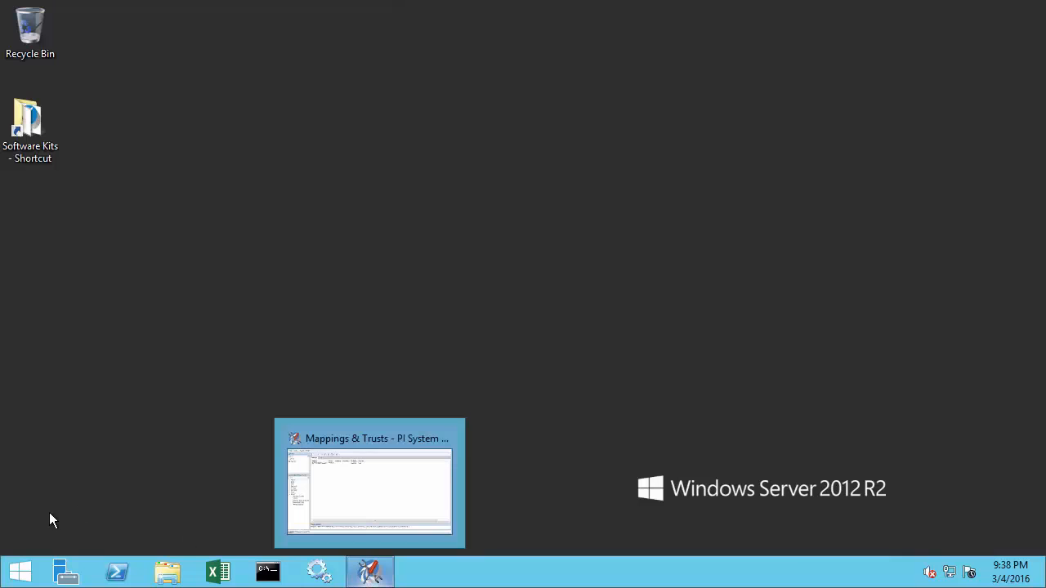
left_click(21, 571)
left_click(106, 546)
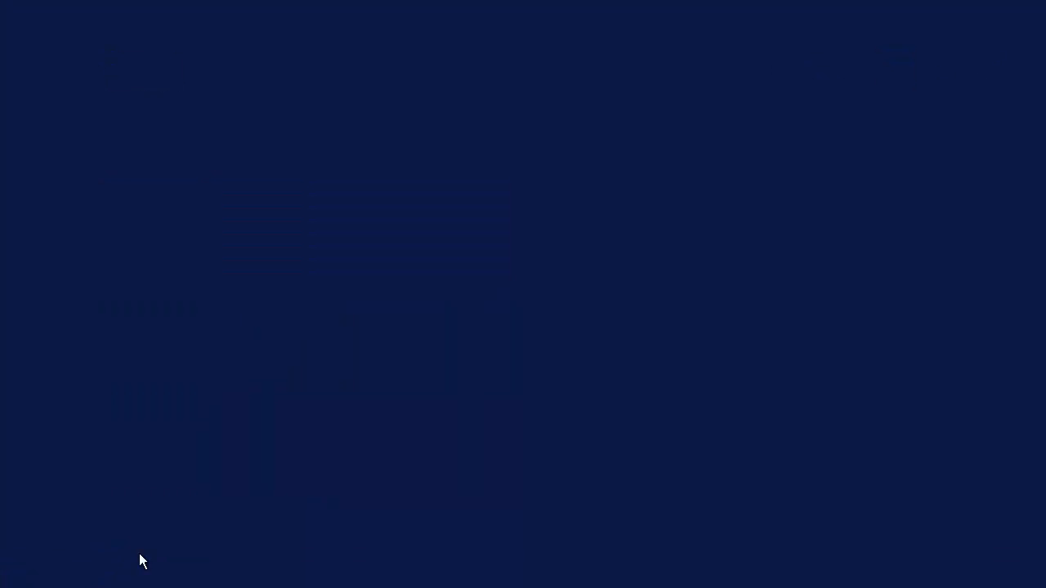
left_click_drag(212, 580, 609, 579)
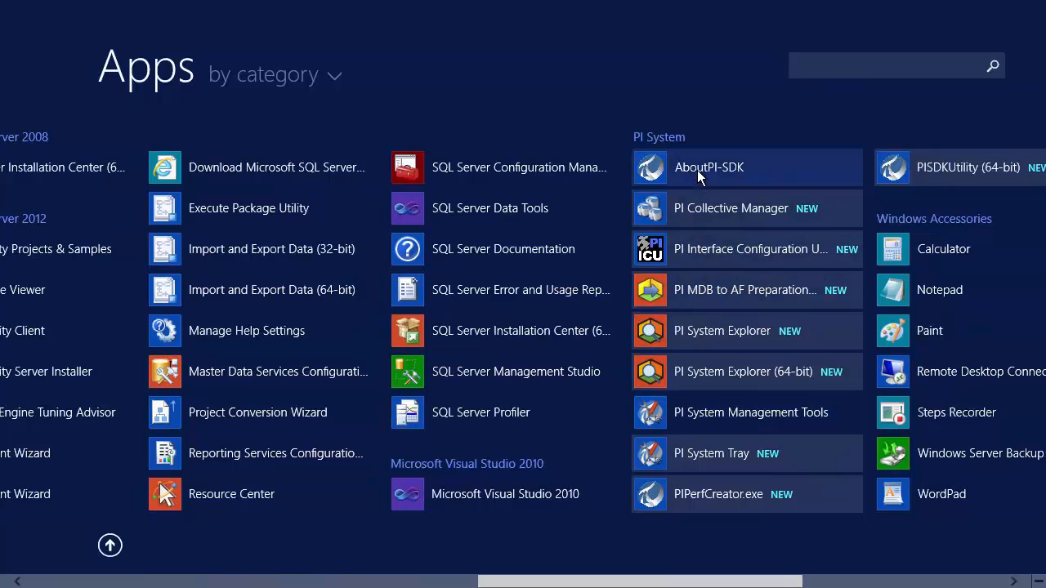
left_click(697, 170)
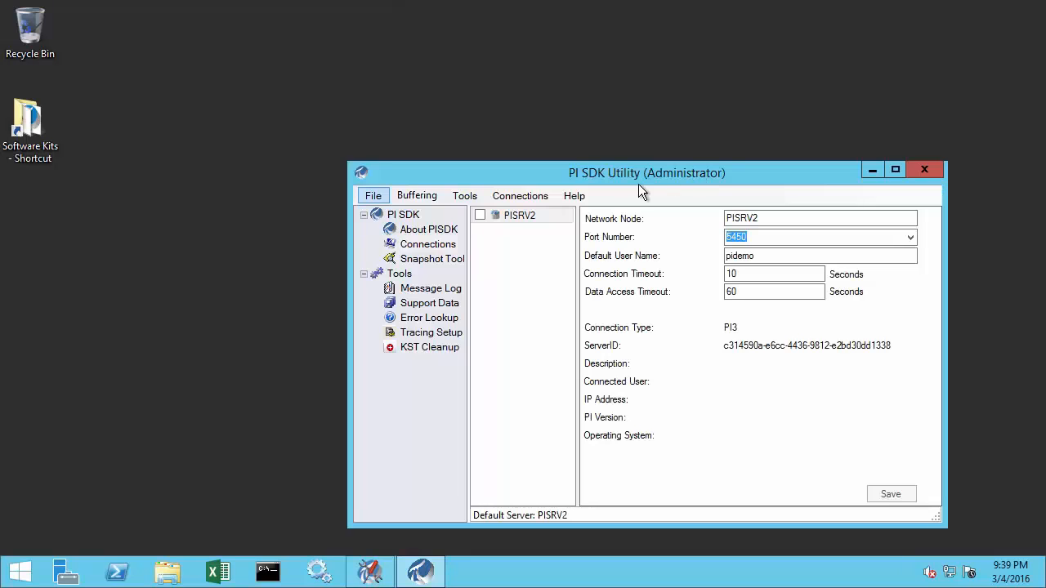
left_click(418, 244)
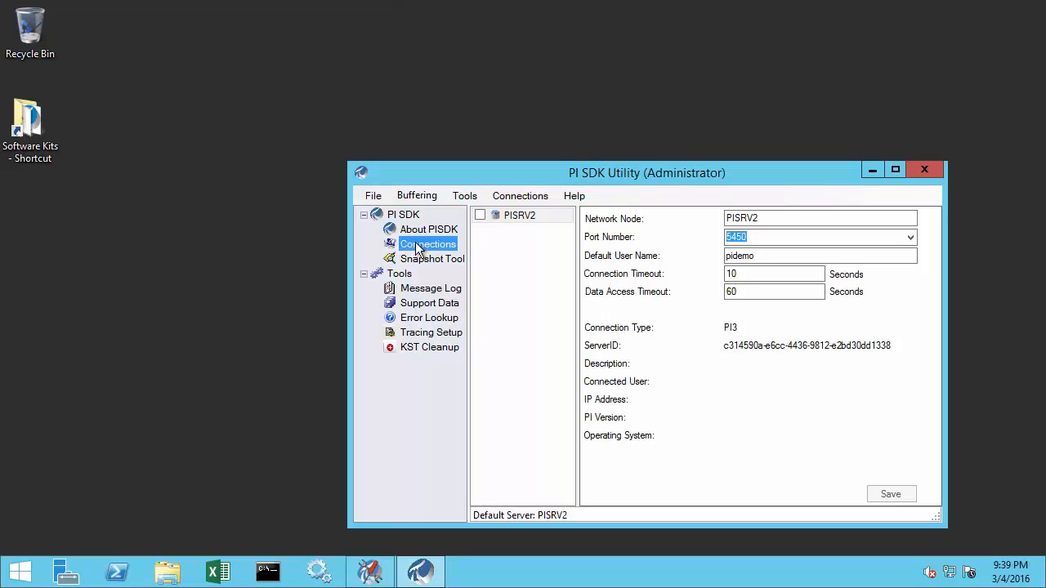
- Add the PI server PISRV1 to the known servers and connect to it
right_click(502, 259)
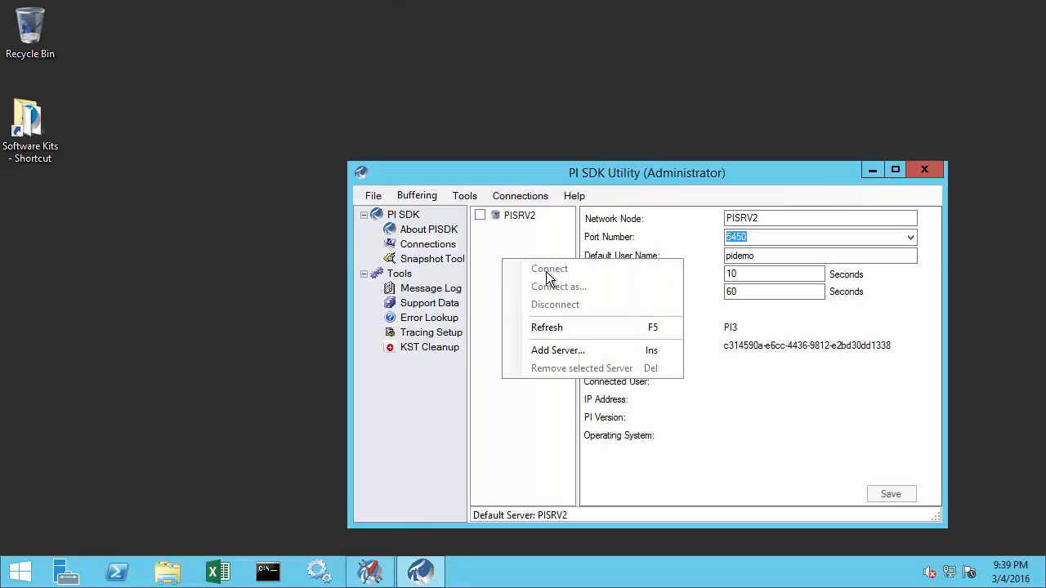
left_click(561, 351)
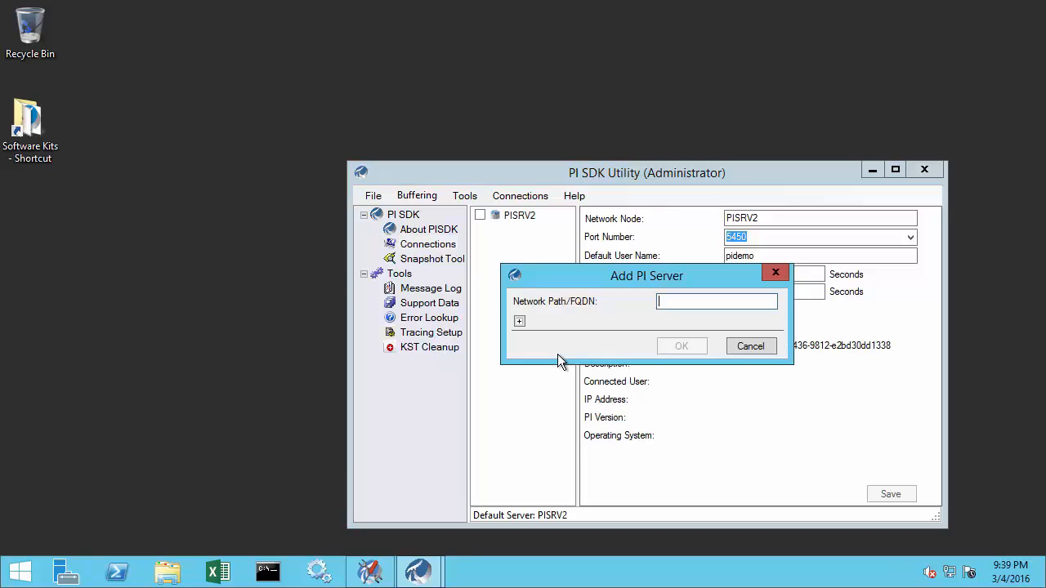
type("PISRV1")
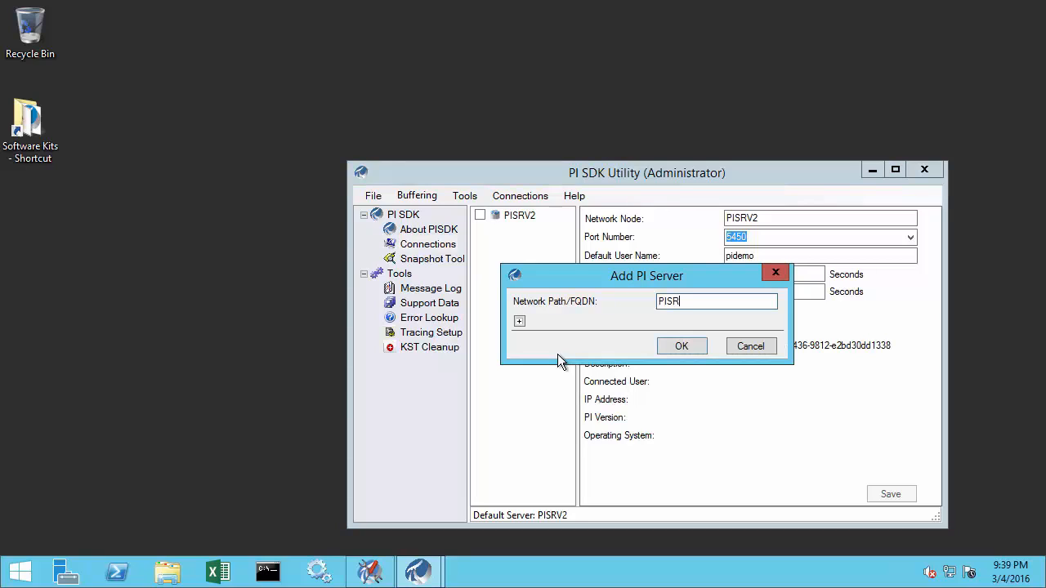
left_click(666, 348)
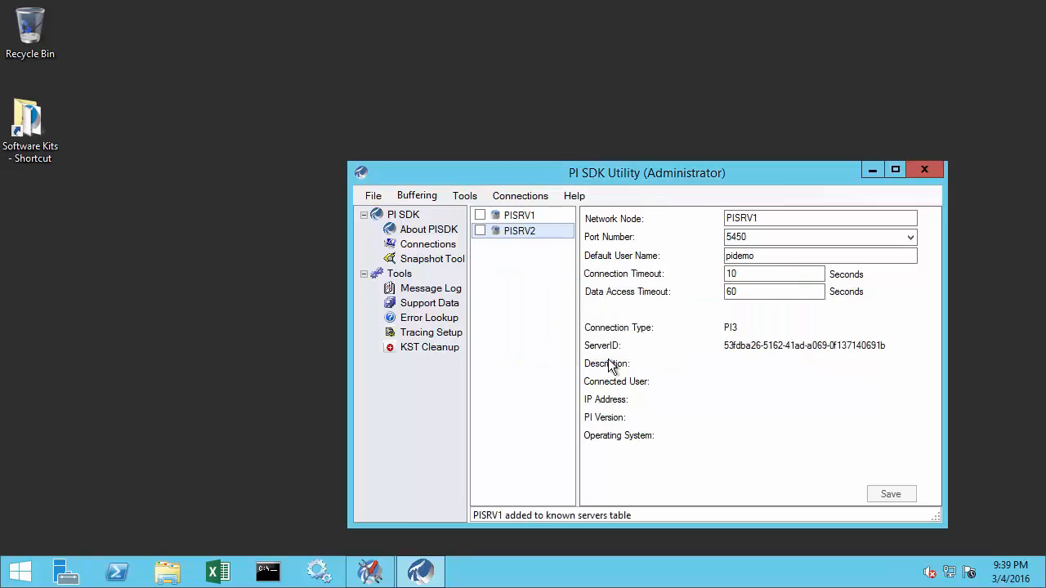
left_click(479, 216)
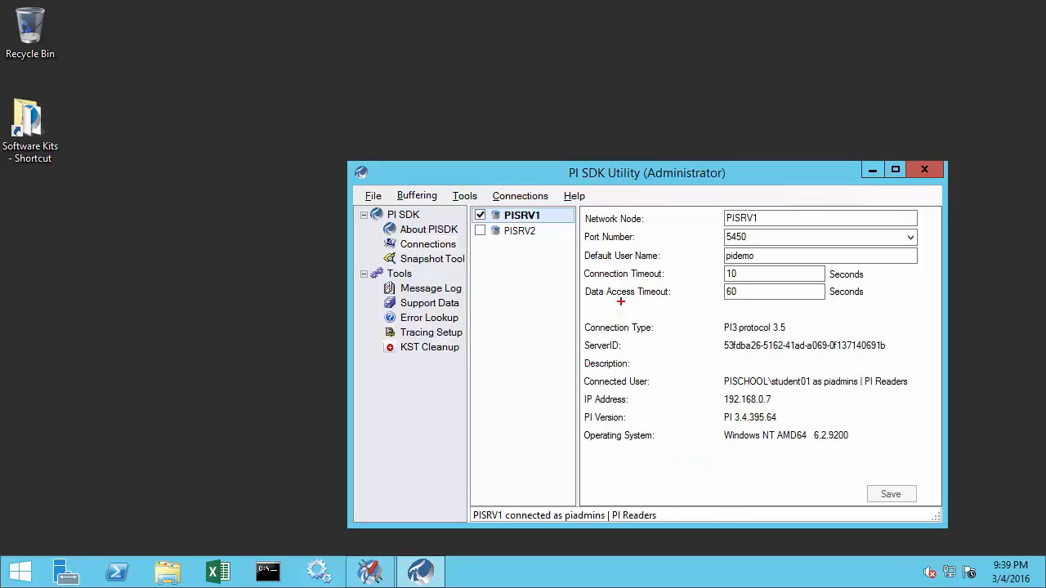
left_click_drag(579, 311, 918, 455)
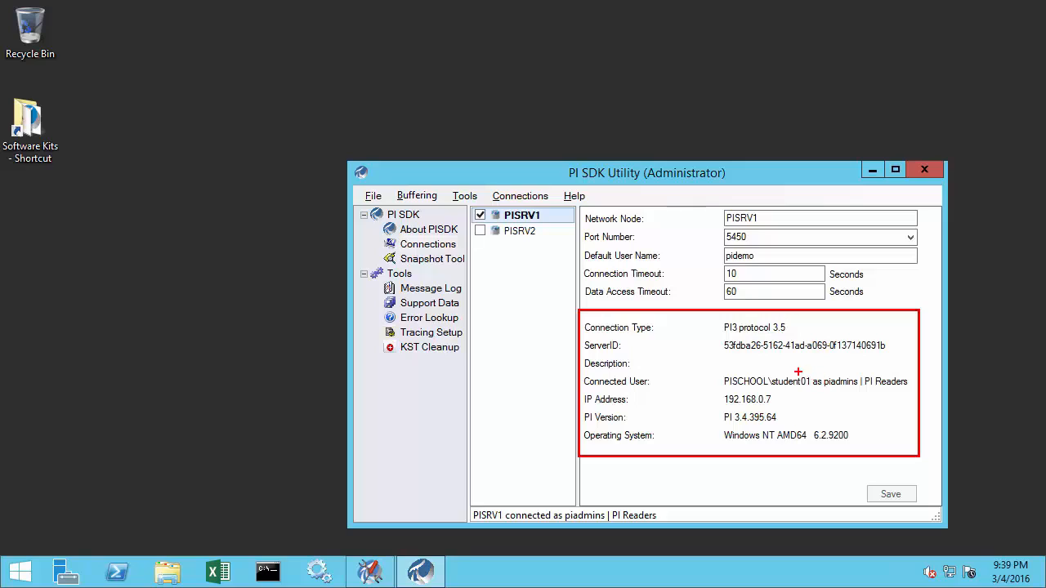
left_click_drag(794, 372, 793, 353)
left_click_drag(820, 370, 913, 394)
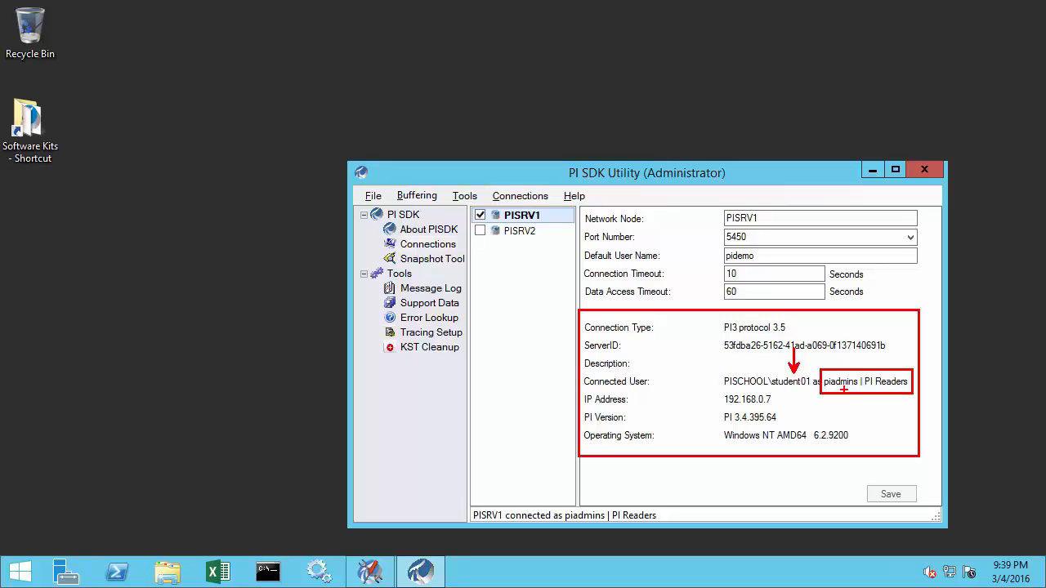
left_click_drag(844, 391, 844, 414)
left_click_drag(888, 374, 888, 349)
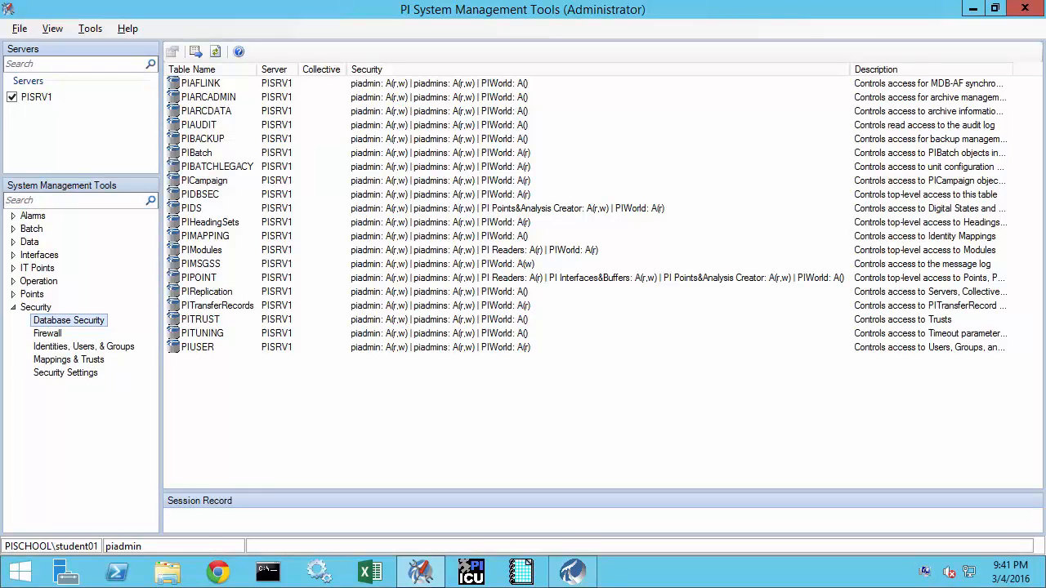
- On the PISRV1 machine, switch from PI System Management Tools to the PI SDK Utility
left_click(20, 572)
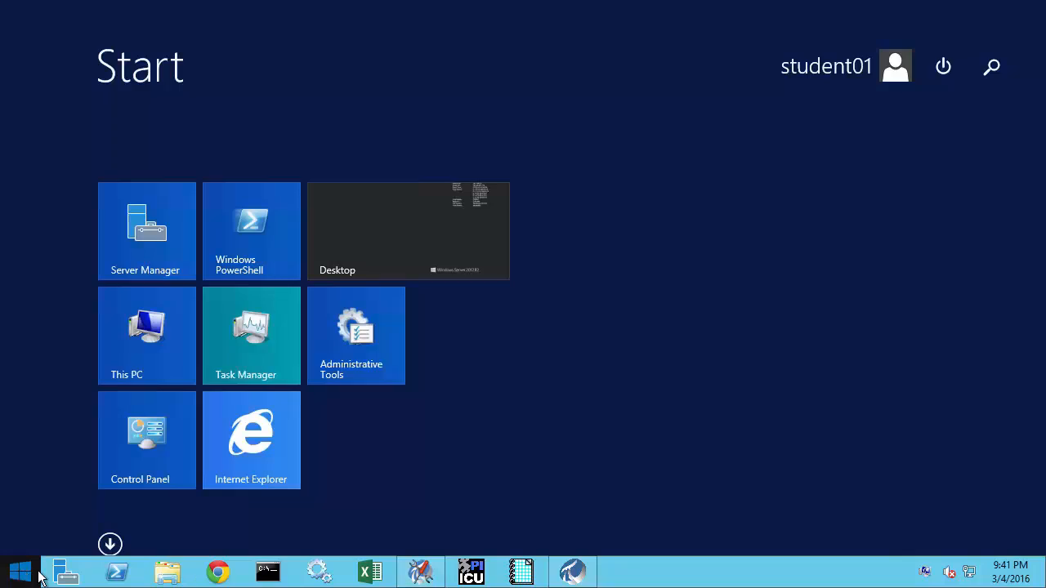
left_click(108, 544)
left_click_drag(134, 581, 592, 581)
left_click(680, 326)
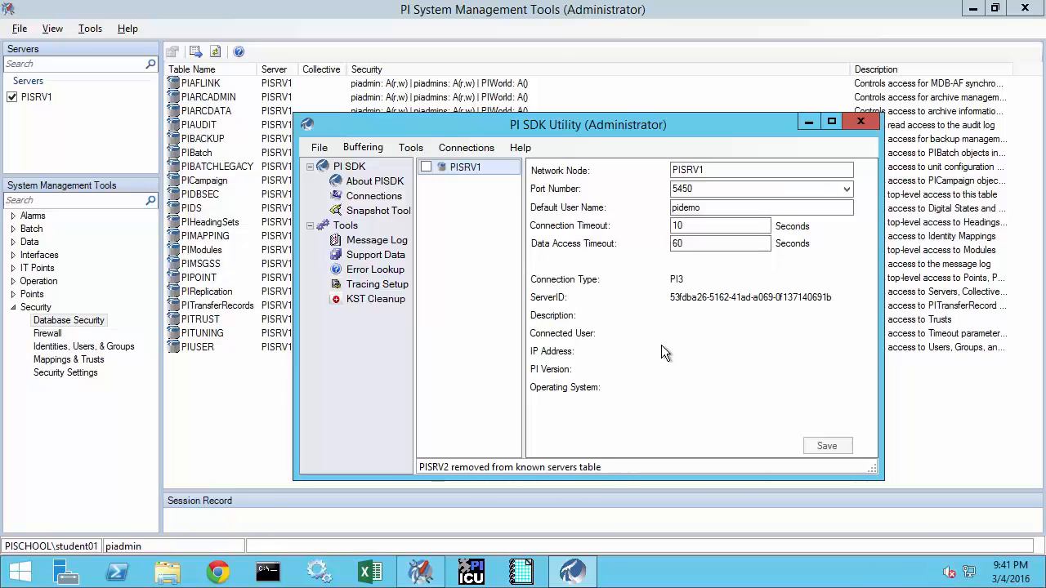
- Add the PI server PISRV2 to the known servers in the PI SDK Utility and connect to it
left_click(390, 198)
right_click(447, 242)
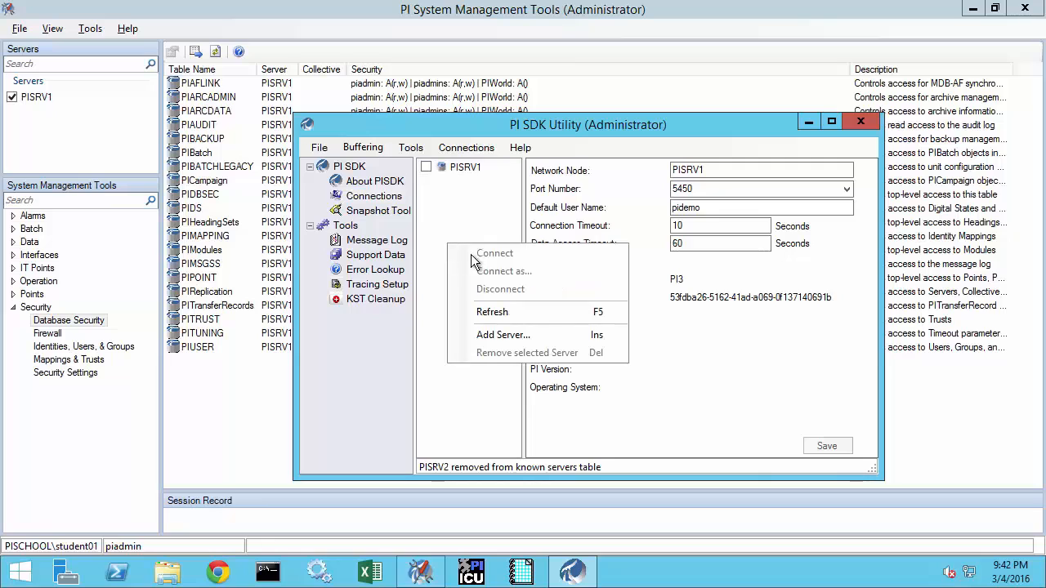
left_click(504, 331)
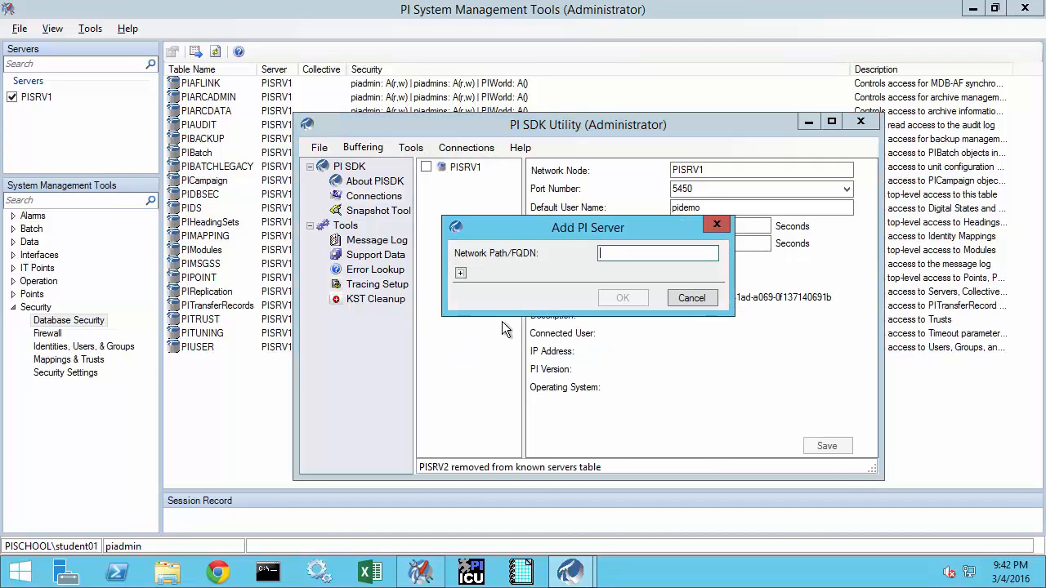
type("PISRV2")
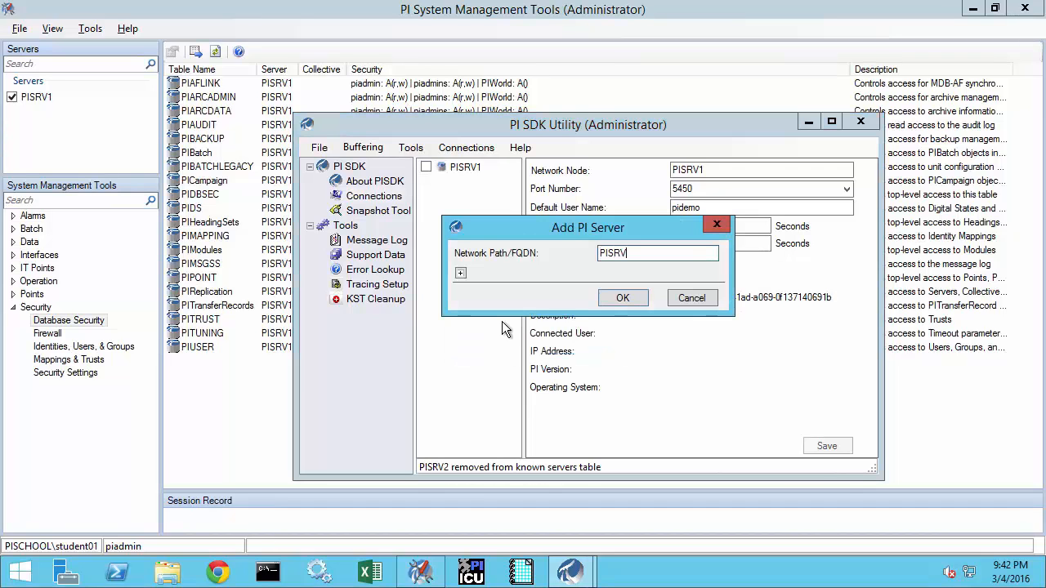
left_click(627, 298)
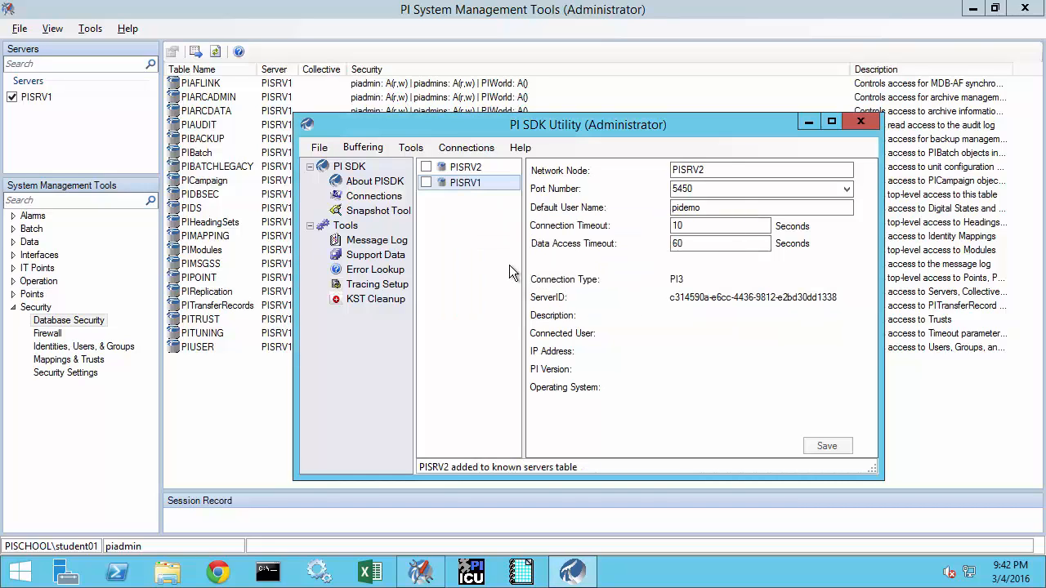
left_click(426, 167)
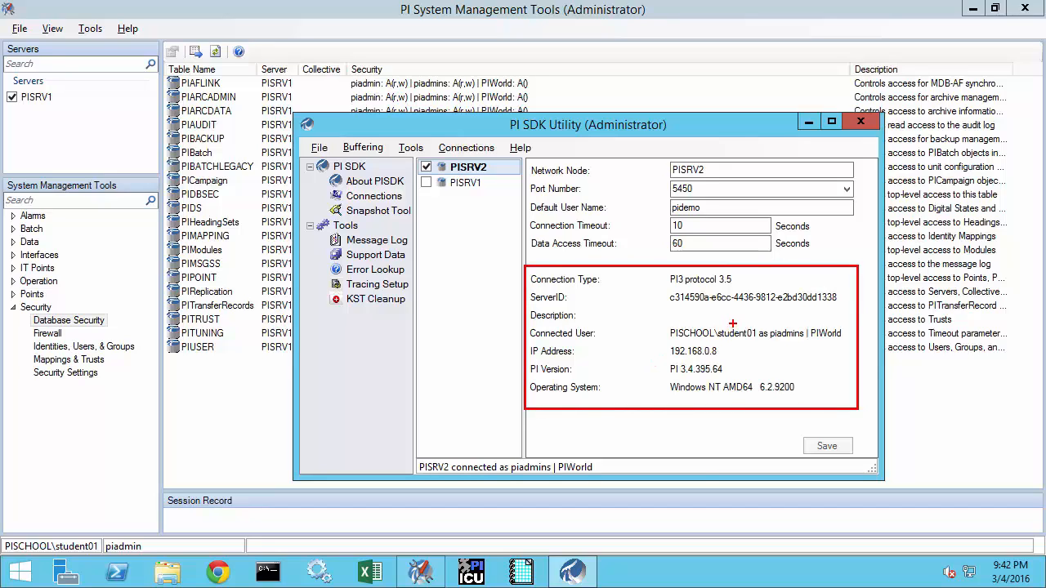
mouse_move(732, 325)
left_mouse_down()
mouse_move(727, 293)
mouse_move(846, 351)
left_mouse_up()
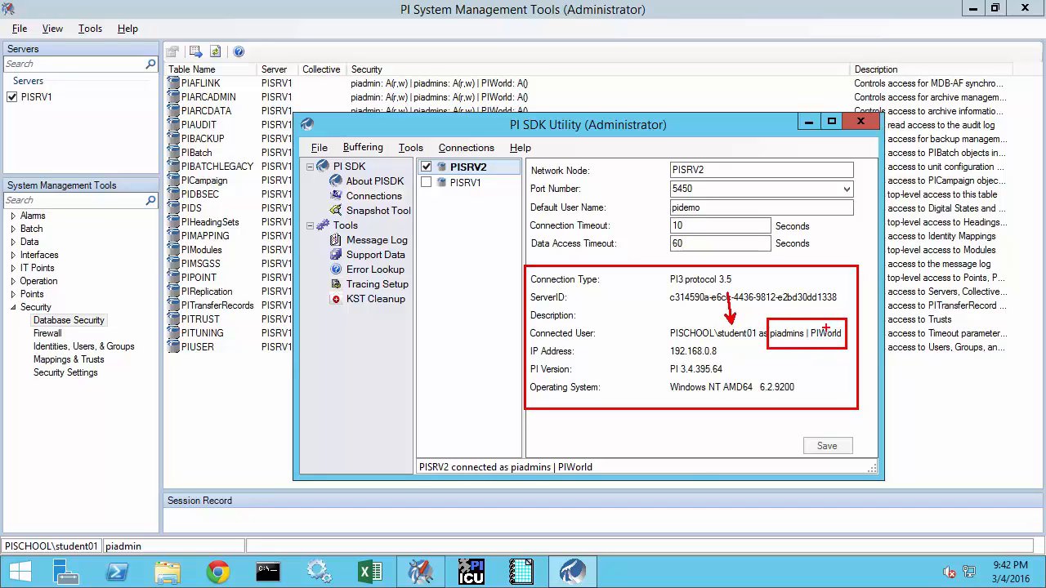
left_click_drag(823, 324, 822, 301)
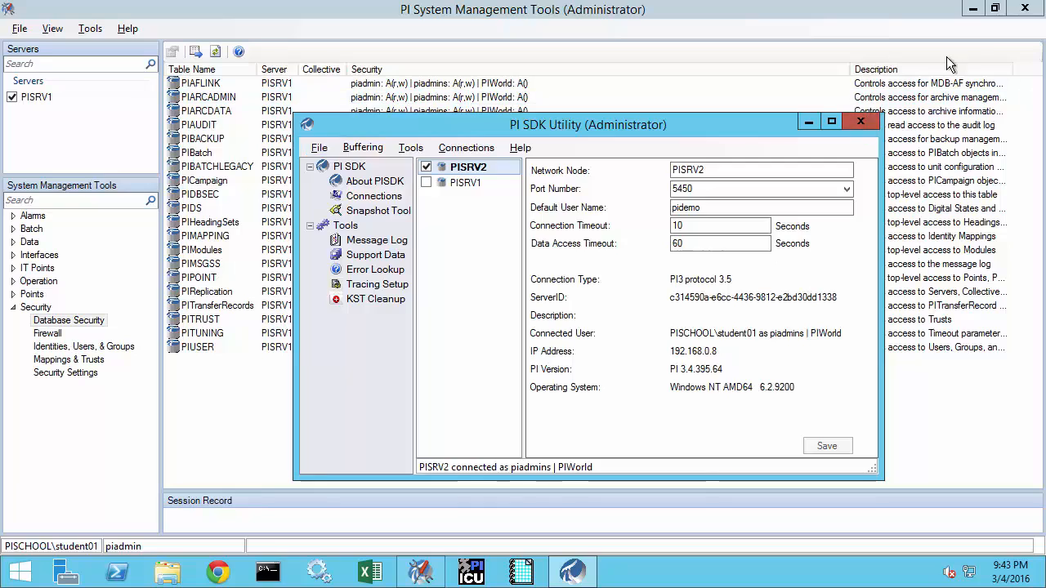
- Close the PI SDK Utility and PI System Management Tools, and open PI Collective Manager from the installed apps
left_click(861, 122)
left_click(1024, 9)
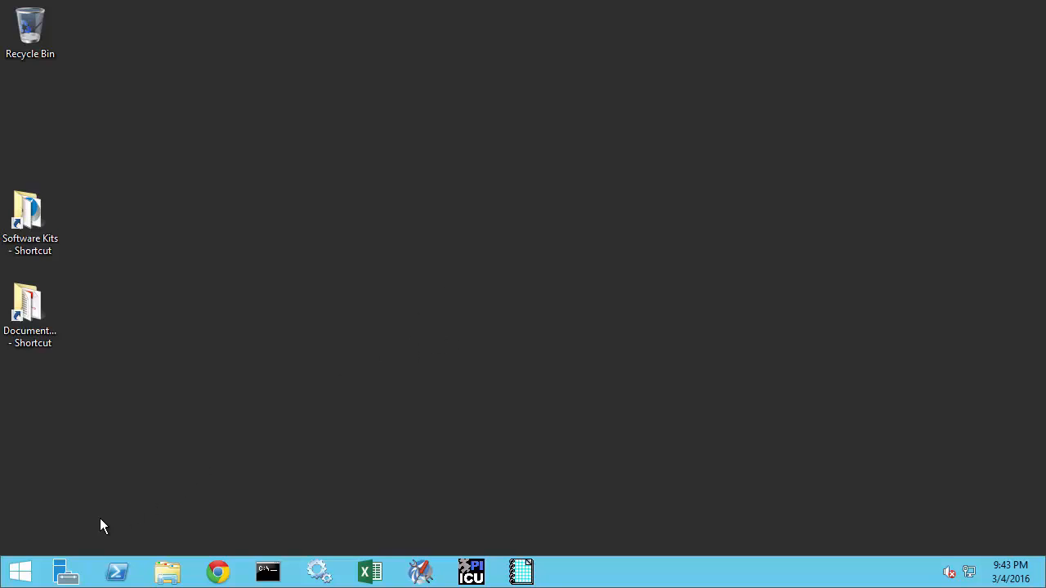
left_click(20, 574)
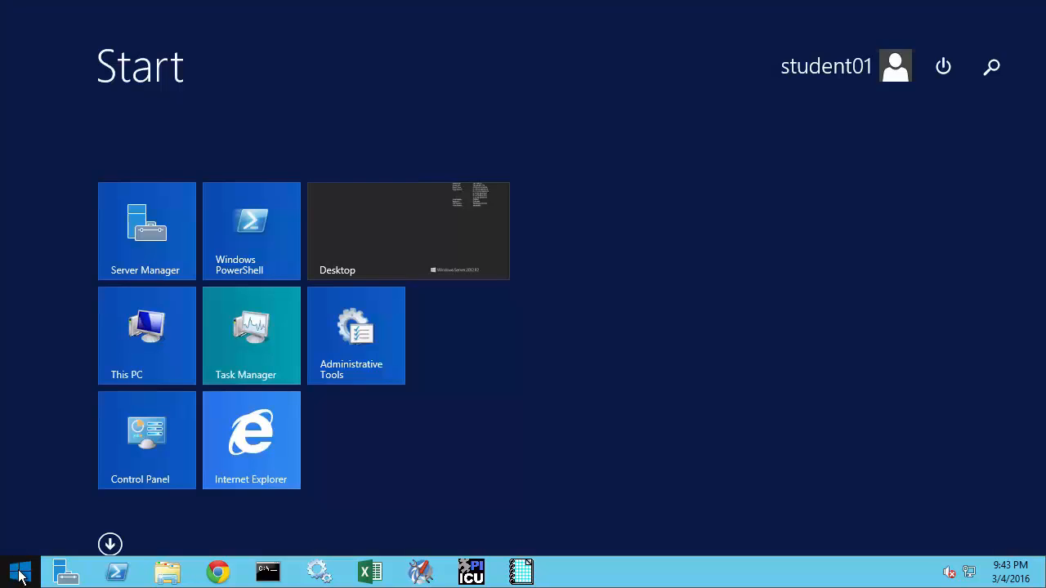
left_click(110, 545)
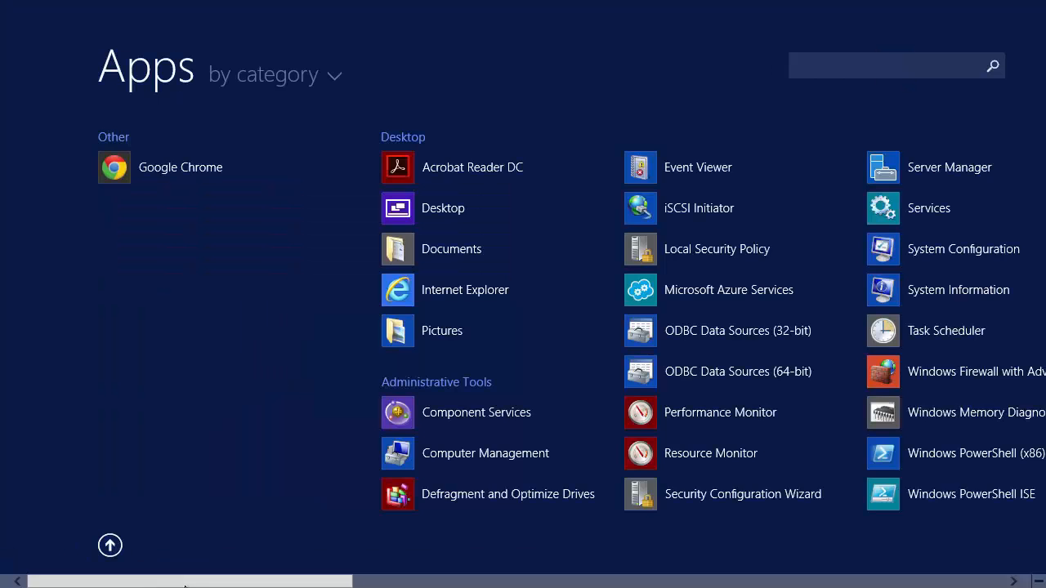
left_click_drag(184, 585, 615, 583)
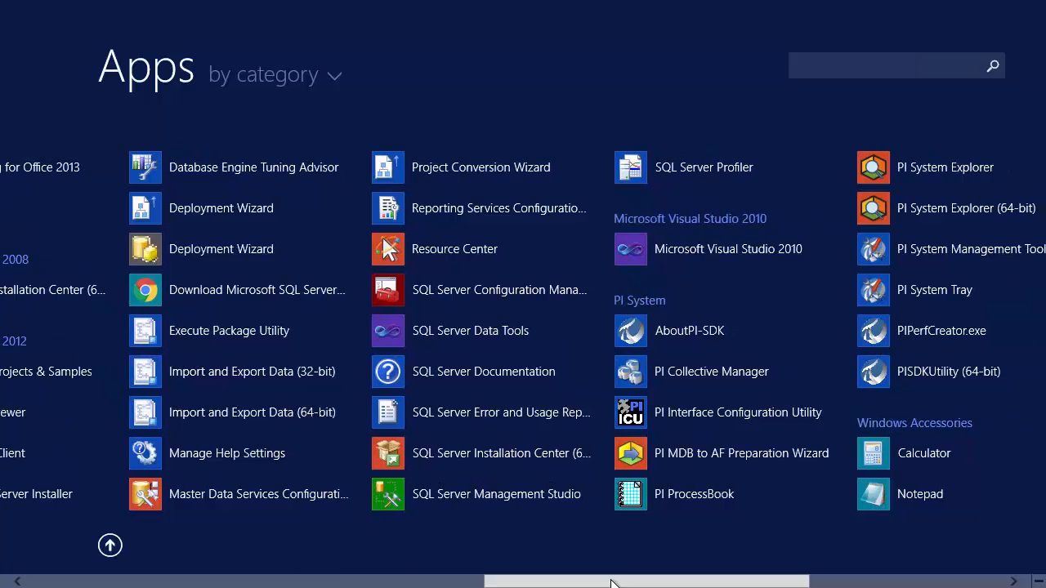
left_click(714, 371)
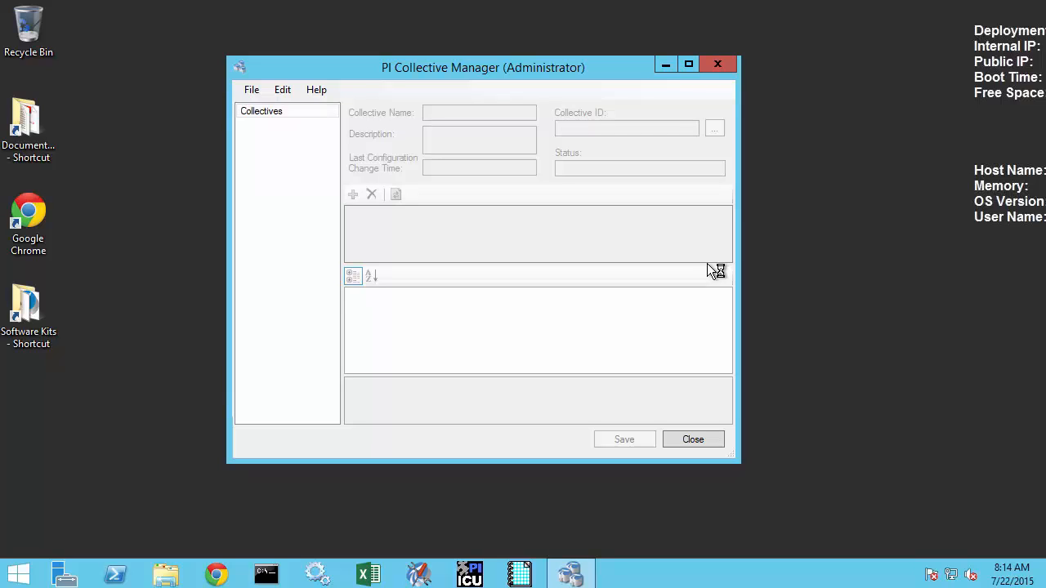
- Start creating a new collective and confirm that the backups and the PI interface servers configuration have been verified
left_click(252, 92)
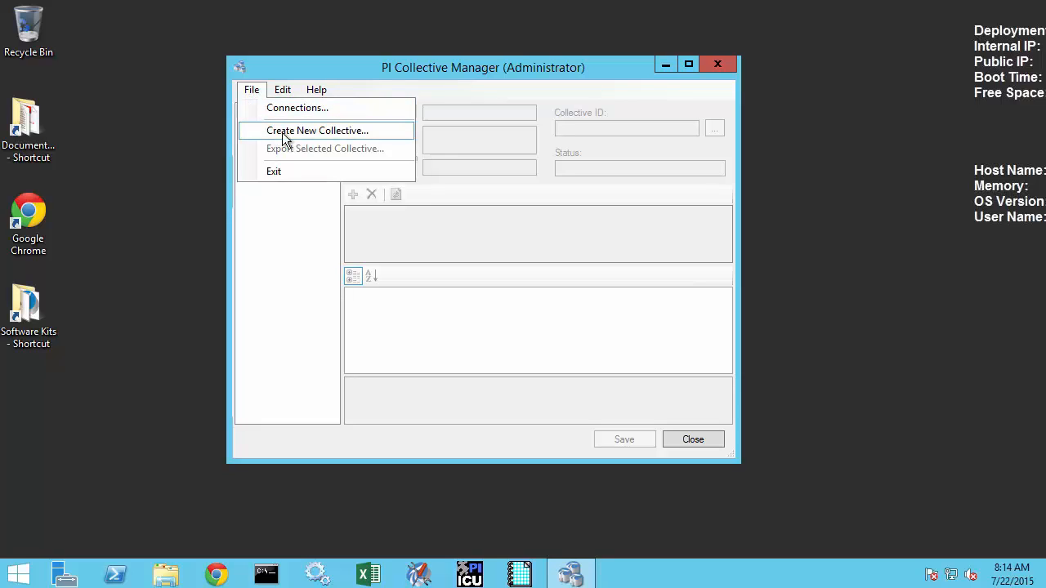
left_click(303, 134)
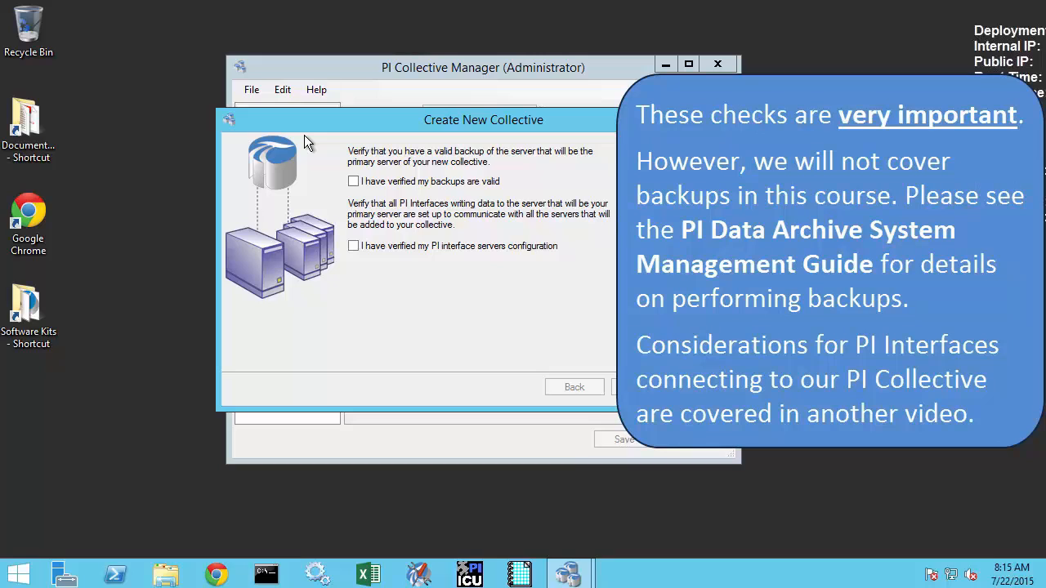
left_click(354, 181)
left_click(354, 246)
left_click(647, 388)
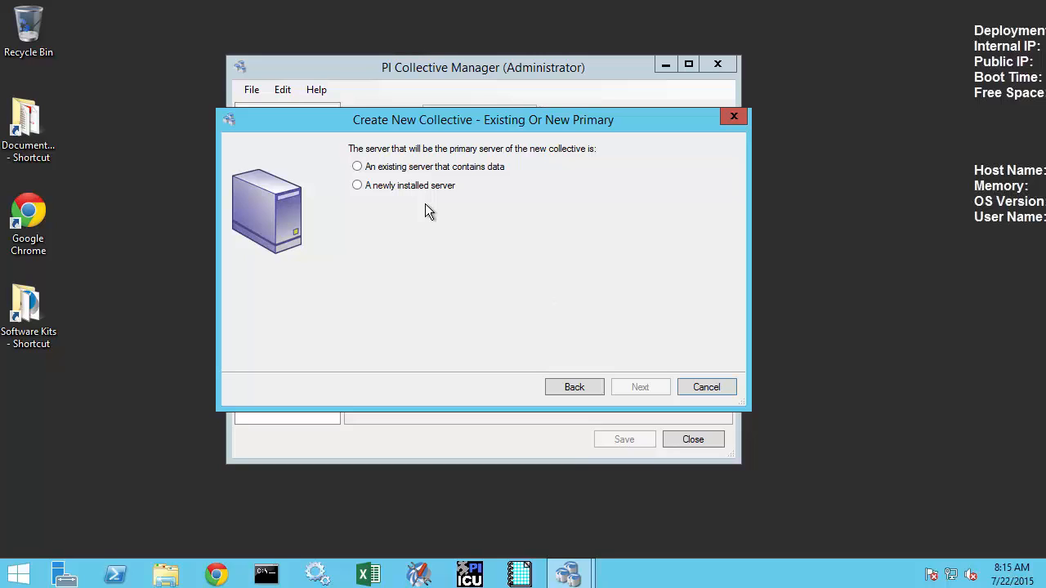
- Specify an existing server that contains data as the primary and choose PISRV1 as the collective primary
left_click(359, 170)
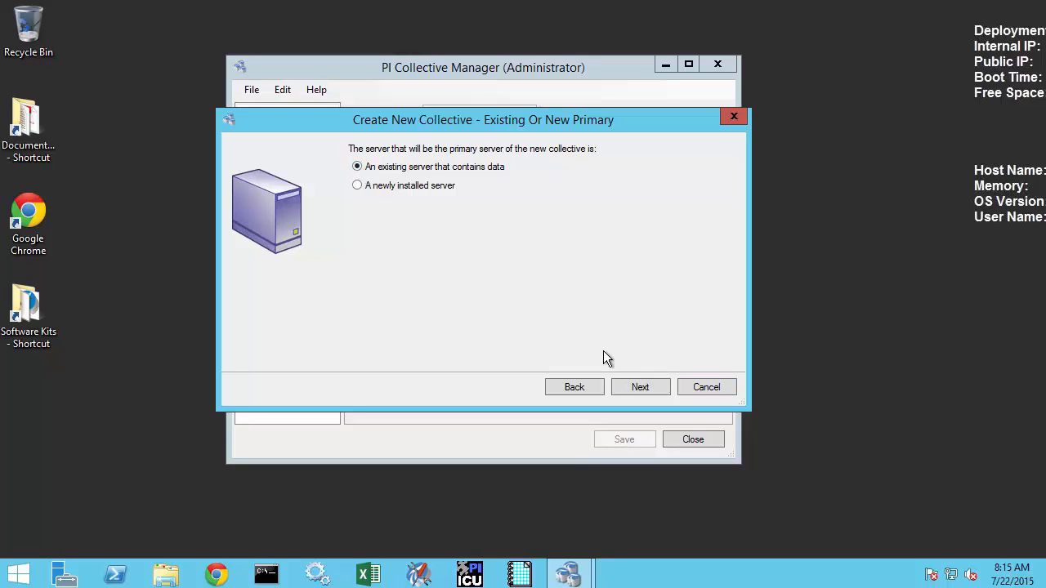
left_click(656, 388)
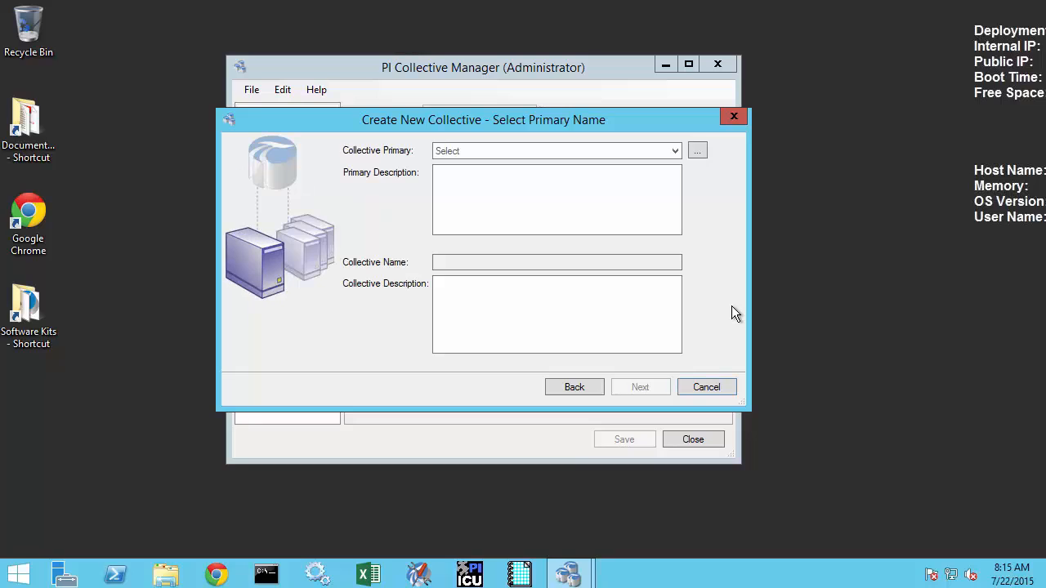
left_click(582, 156)
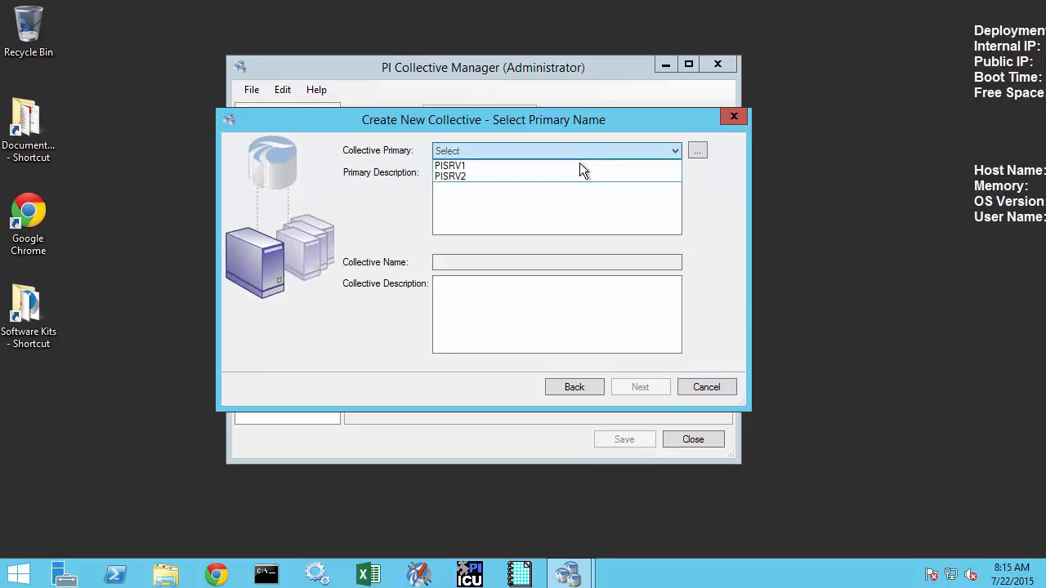
left_click(578, 167)
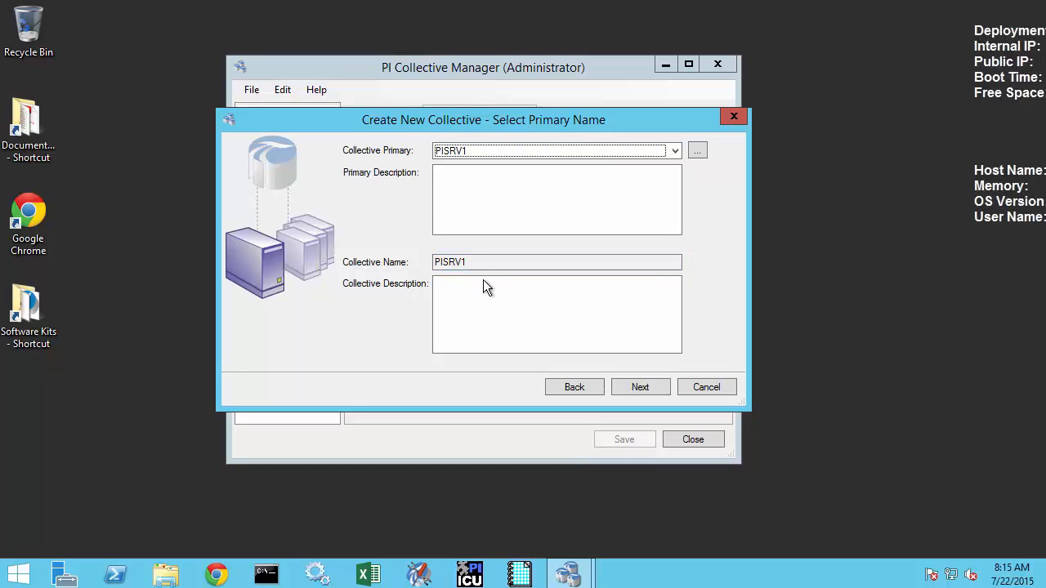
left_click(634, 388)
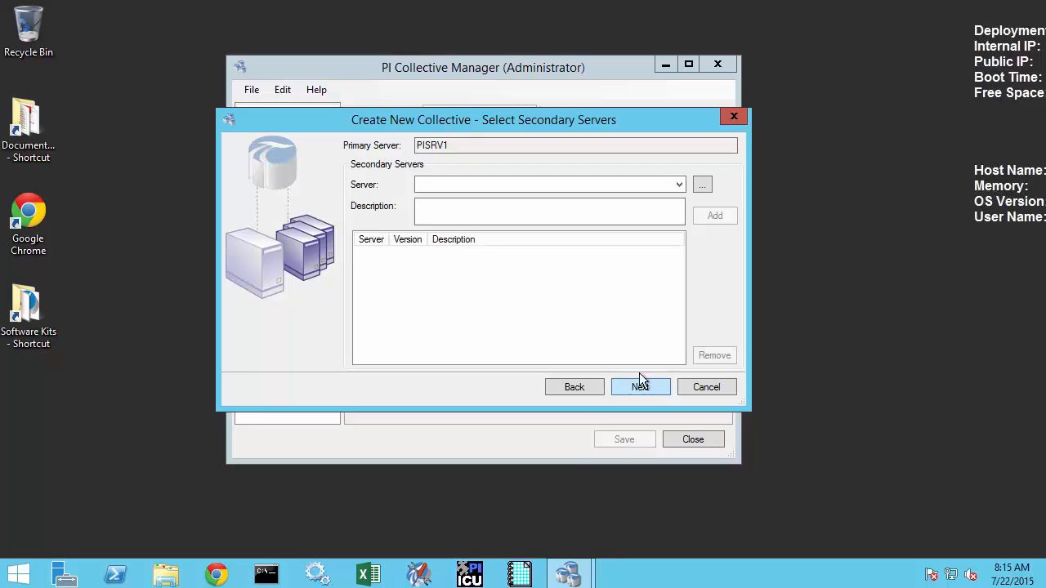
- Add PISRV2 as the secondary server of the new collective and proceed to the archive selection
left_click(679, 184)
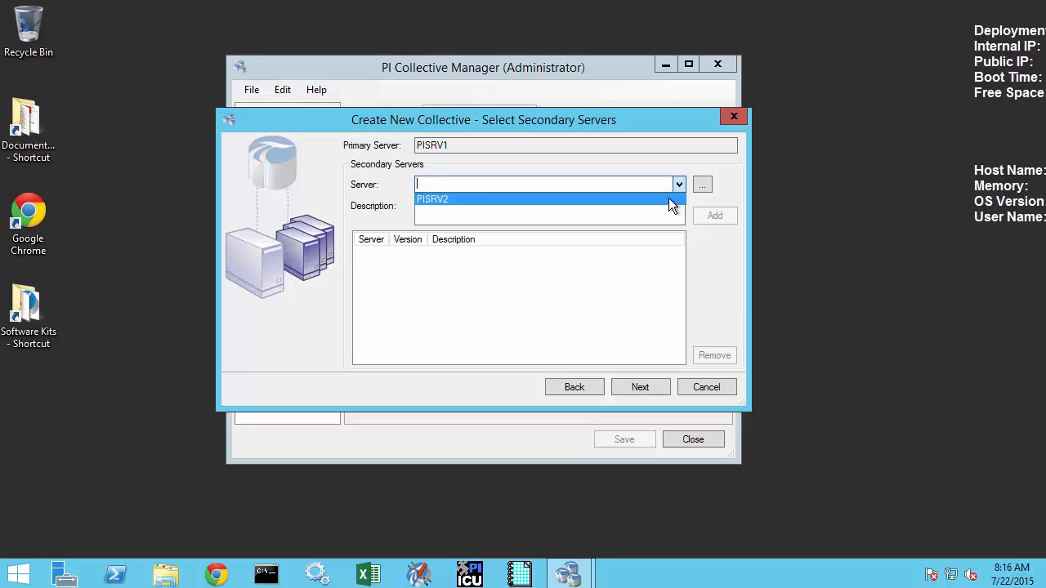
left_click(669, 199)
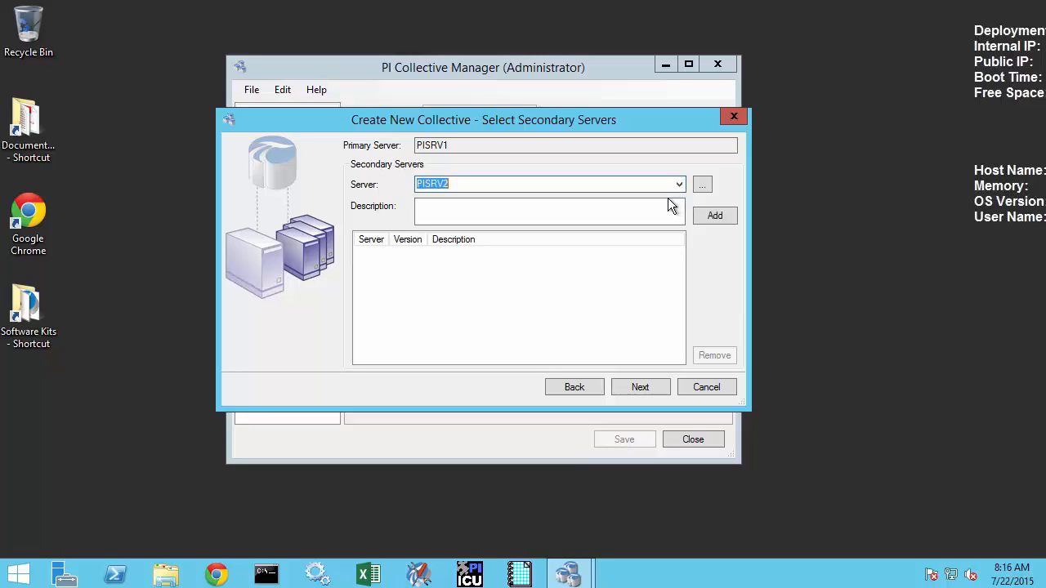
left_click(711, 220)
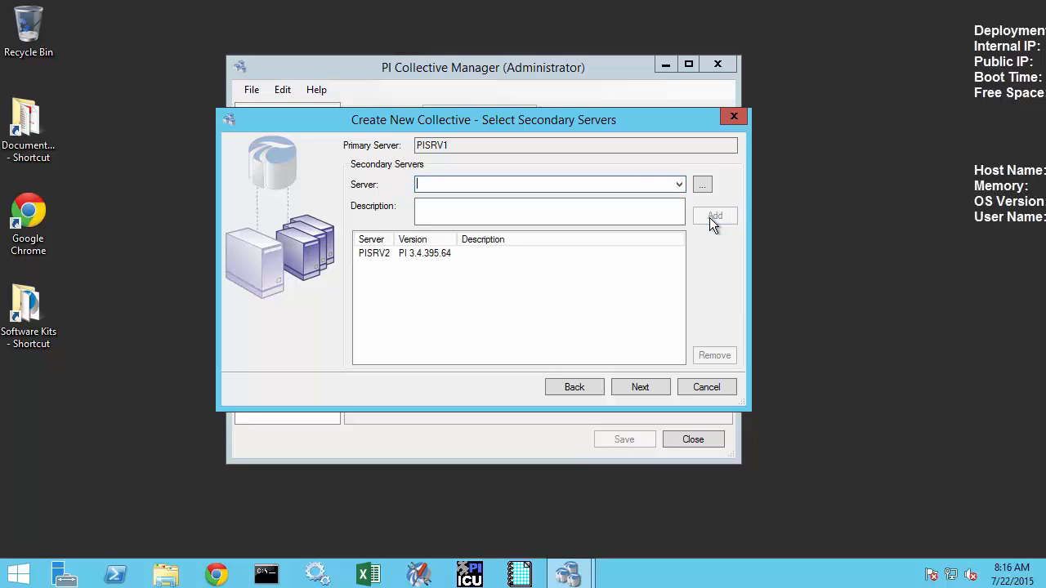
left_click(661, 387)
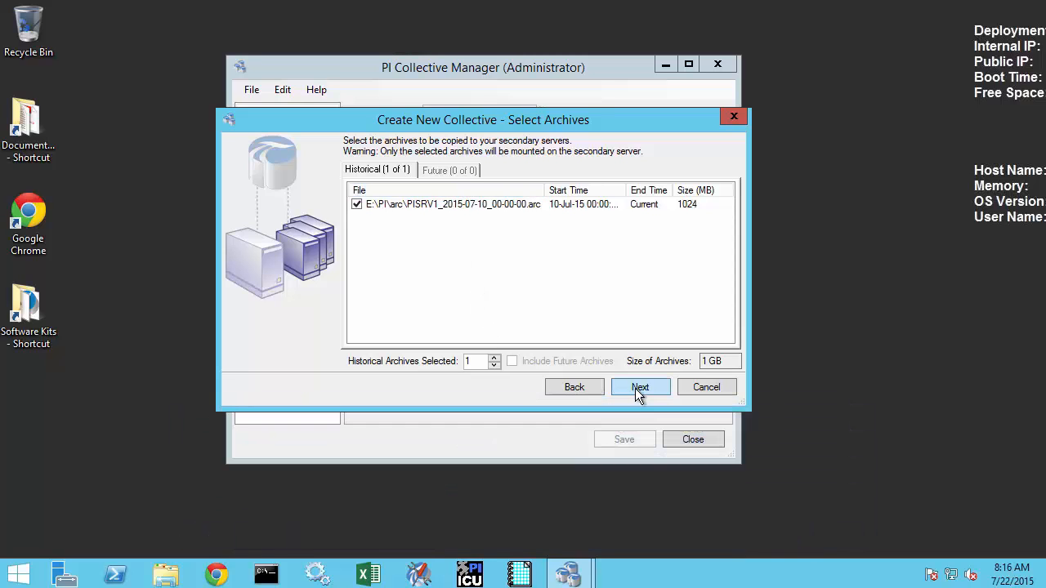
- Accept the selected historical archive and the backup location C:\Program Files\PI\Backup_20150722, create the collective, and finish the wizard
left_click(636, 389)
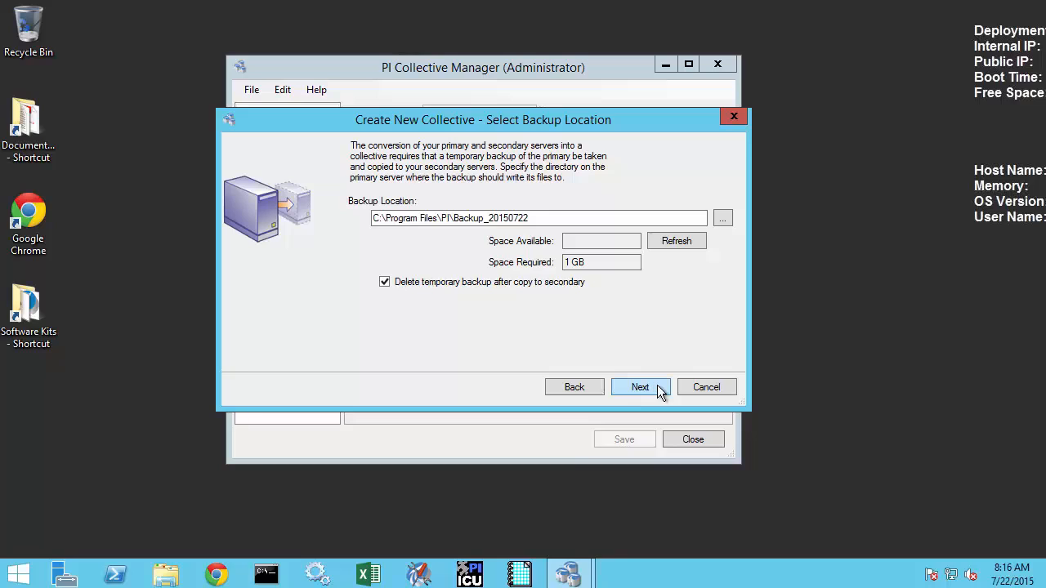
left_click(661, 390)
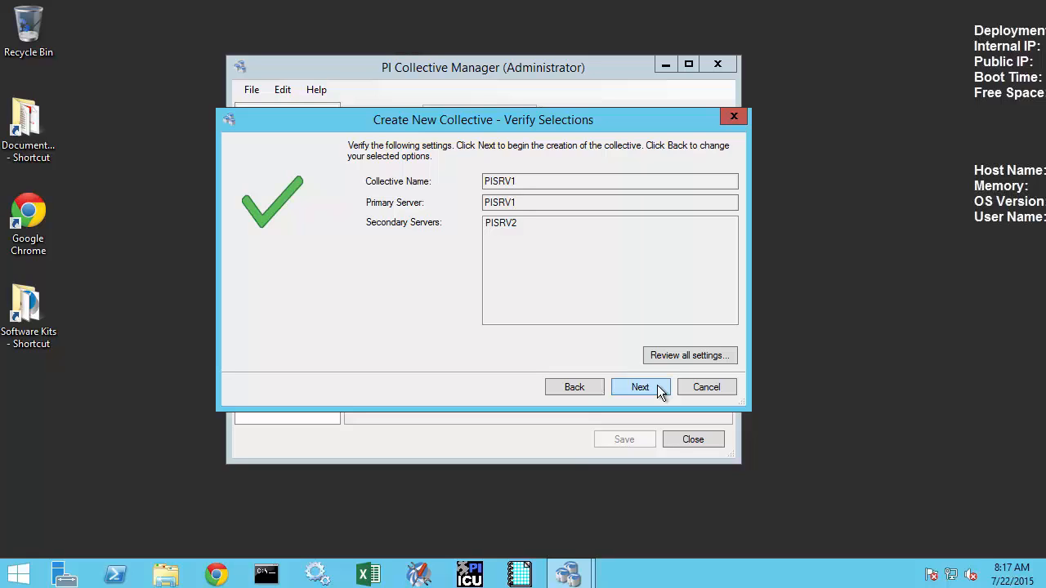
left_click(657, 384)
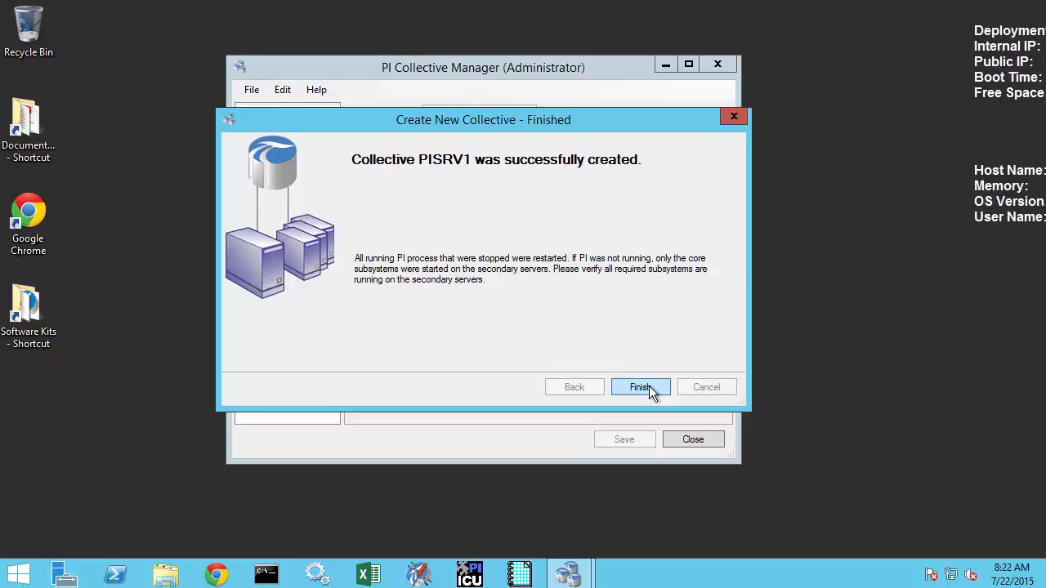
left_click(642, 387)
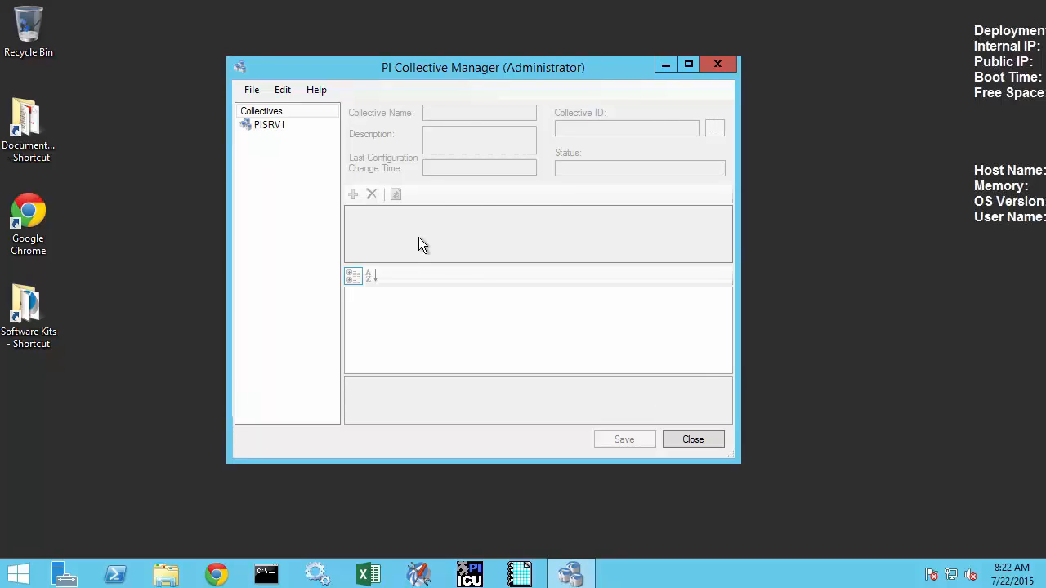
- Examine the attributes and connection status of member PISRV2 in the PISRV1 collective, enlarging the window, and refresh the collective status
left_click(266, 124)
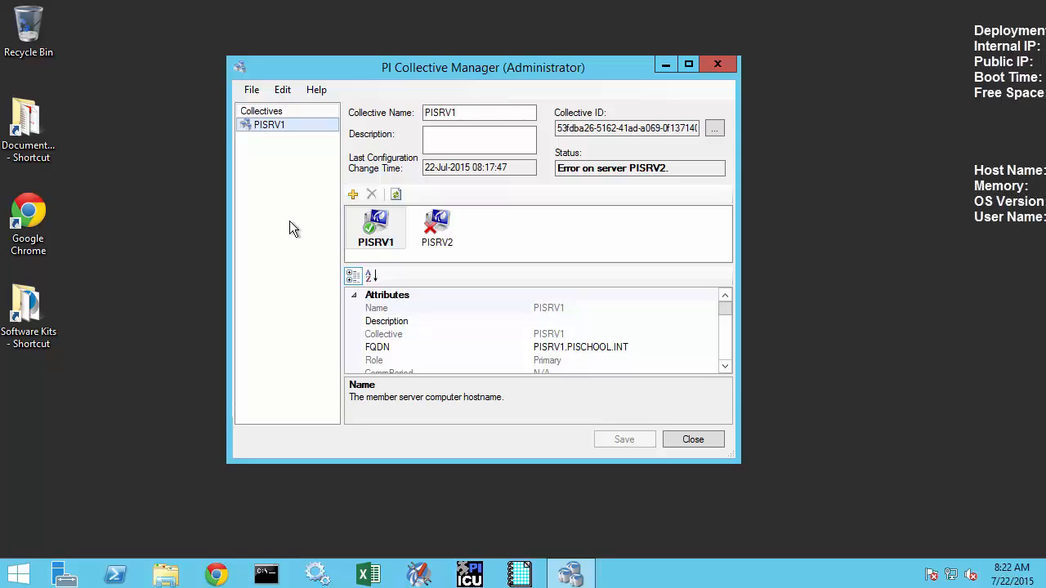
left_click(437, 229)
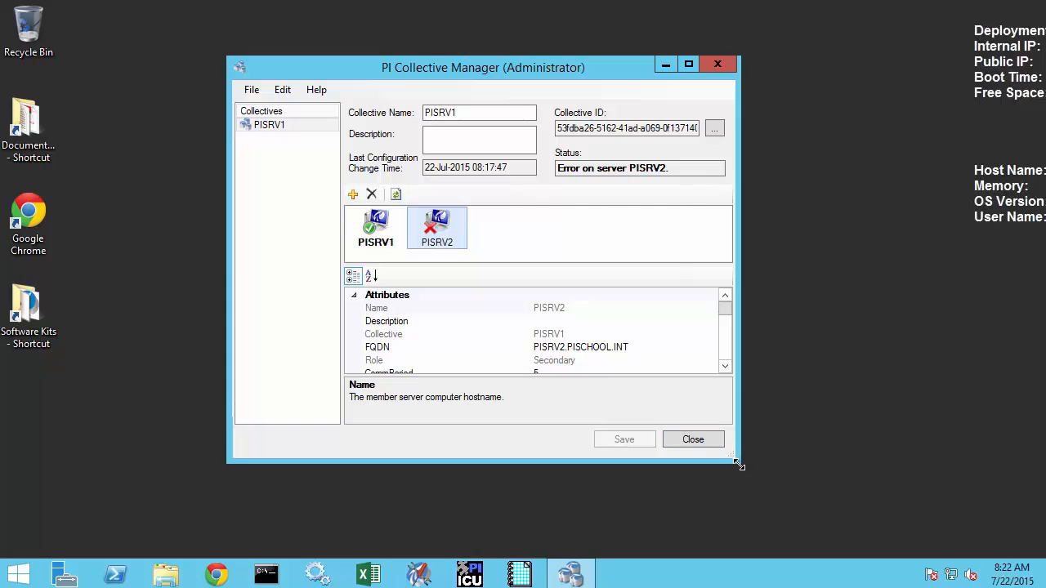
left_click_drag(739, 465, 883, 527)
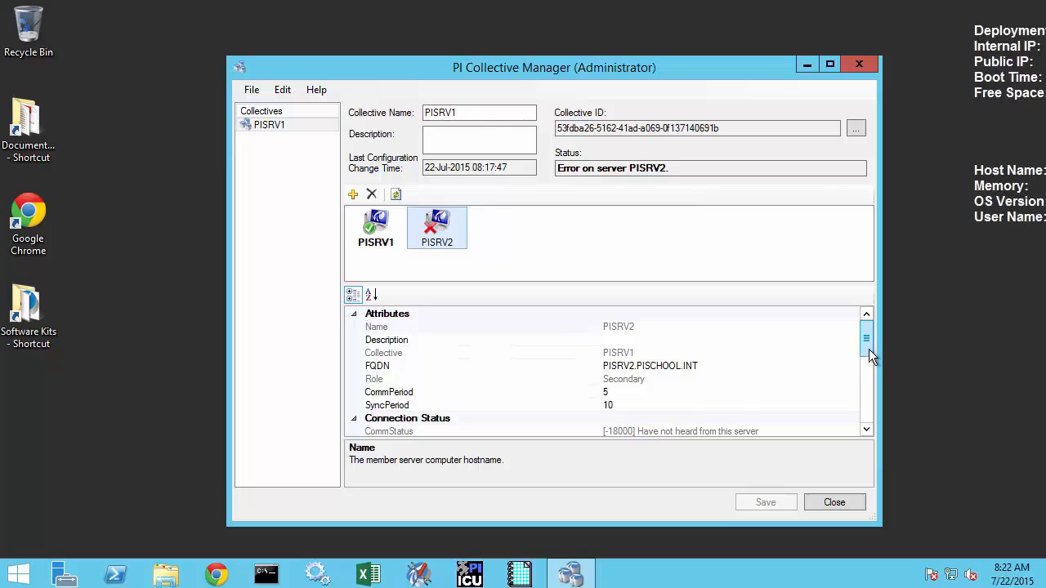
mouse_move(869, 349)
left_mouse_down()
mouse_move(881, 441)
mouse_move(878, 330)
left_mouse_up()
left_click(398, 193)
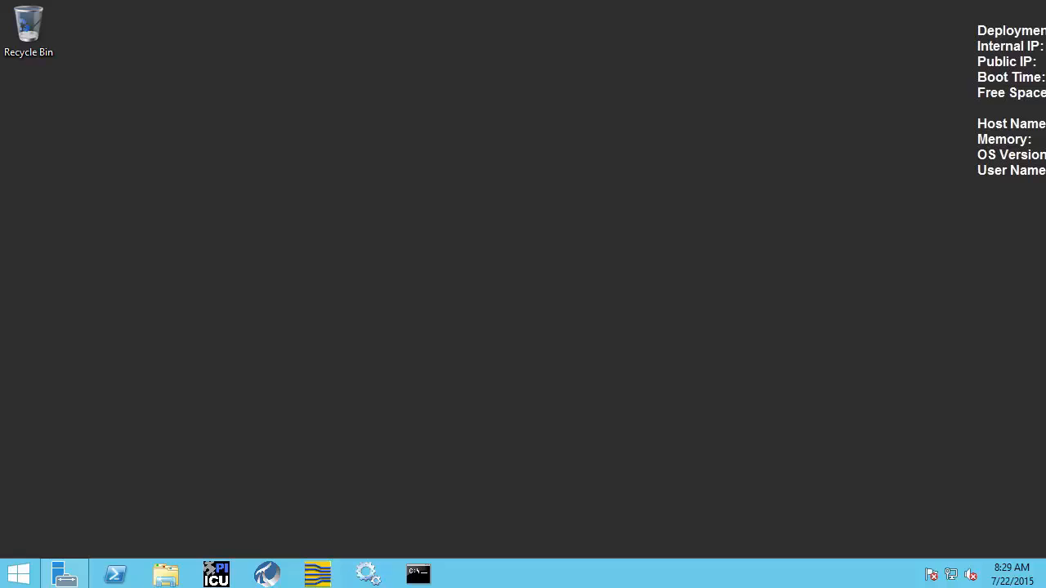
- Open the PI Interface Configuration Utility on the interface machine and bring up Buffering Manager over its window
left_click(217, 576)
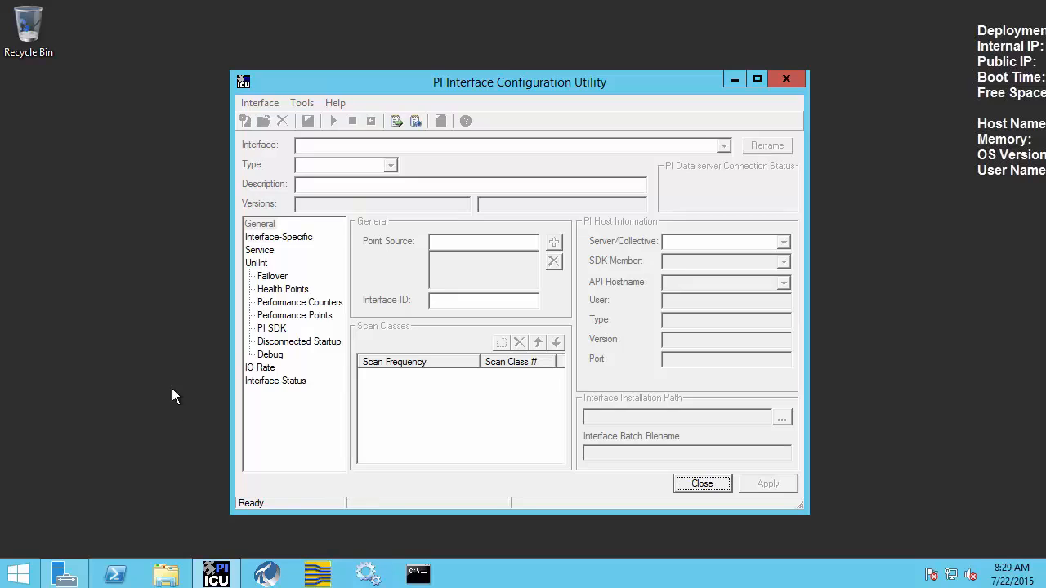
left_click(303, 103)
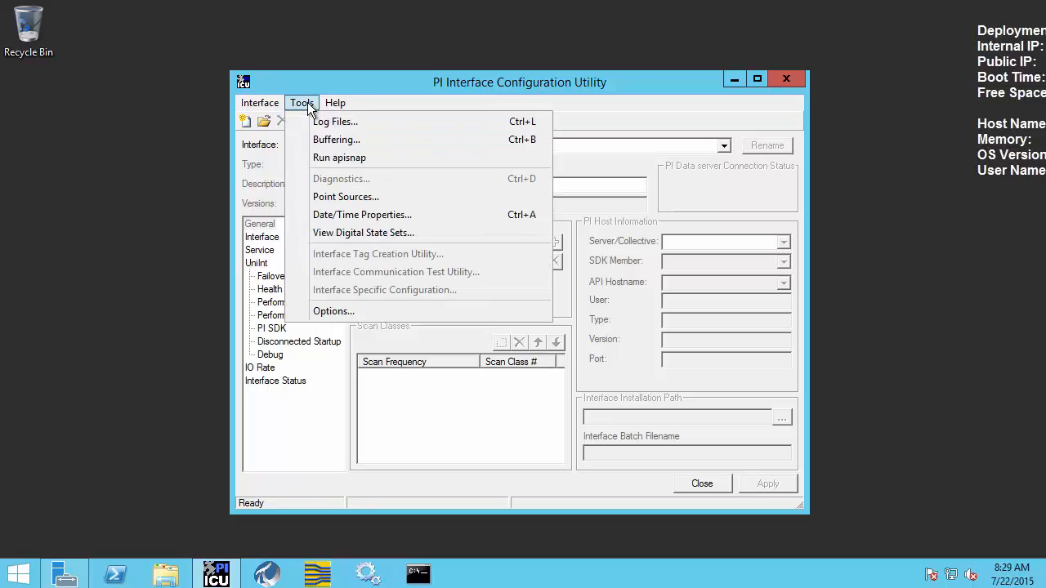
left_click(334, 140)
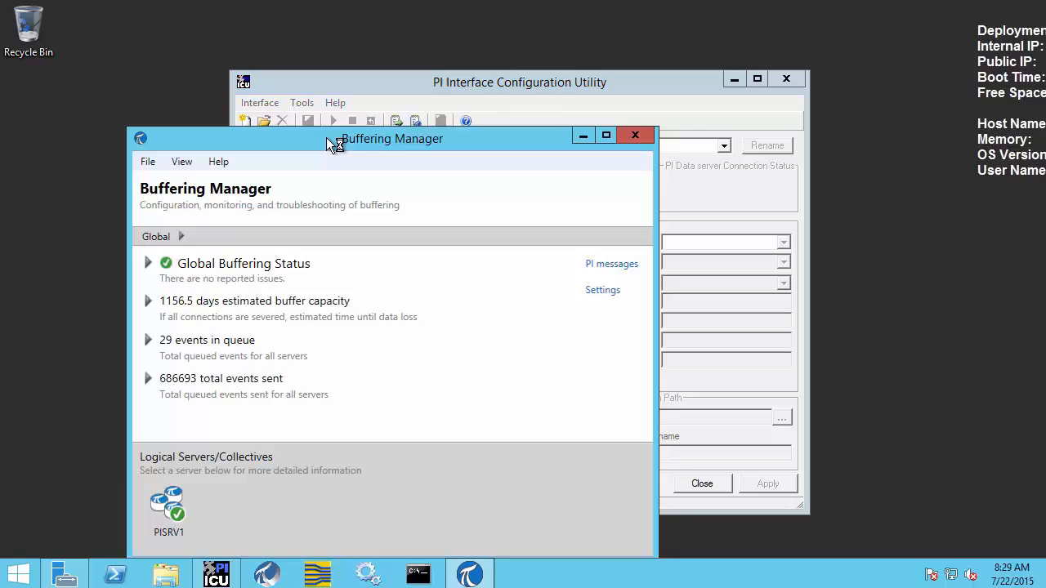
left_click_drag(331, 139, 449, 84)
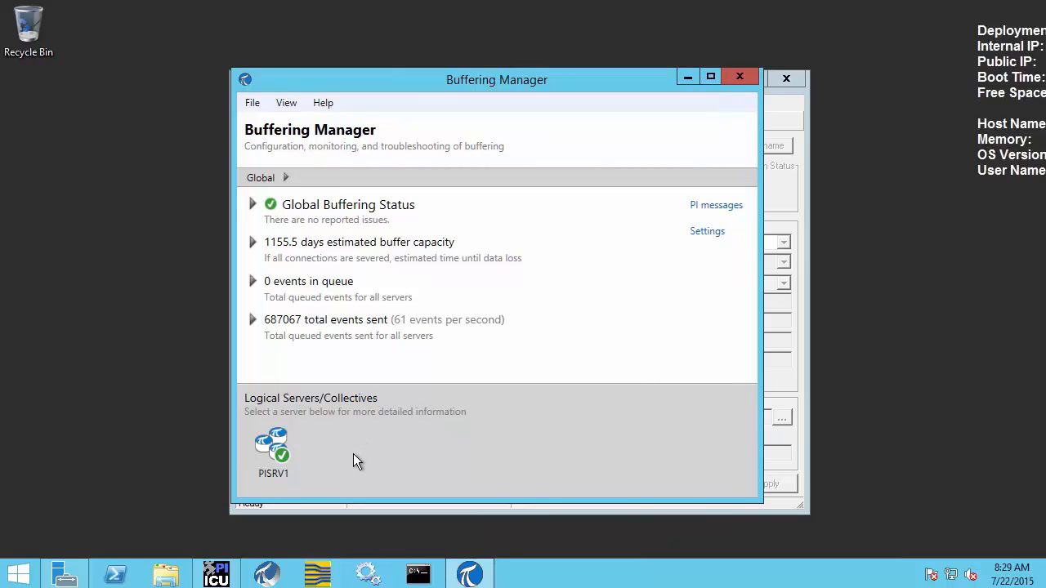
- Examine the buffering status of the PISRV1 collective and its PISRV1 member, including queued and total sent events
left_click(272, 451)
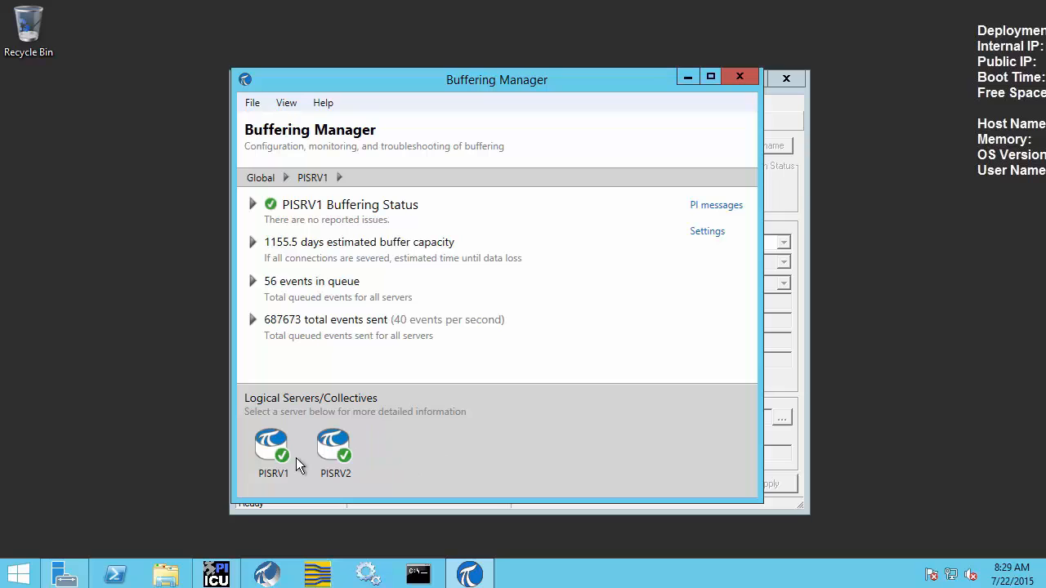
left_click(270, 449)
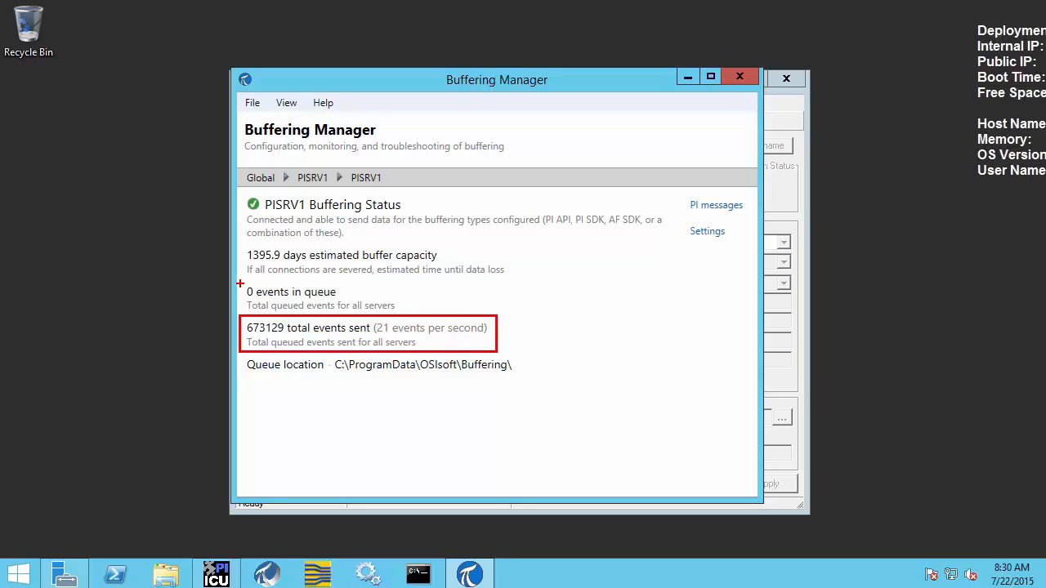
left_click_drag(240, 284, 409, 314)
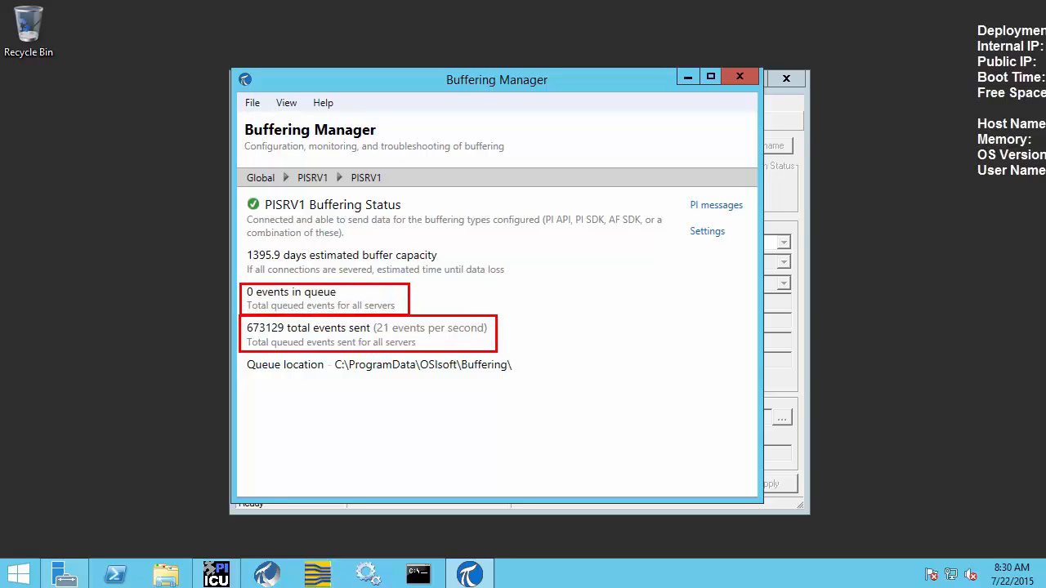